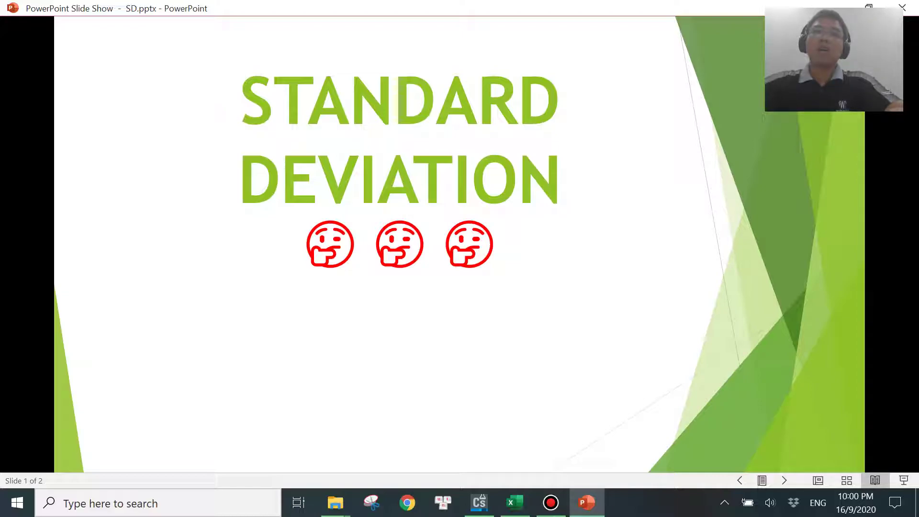
# Advance the slide show to the standard deviation formula slide and switch to the Excel workbook.
pyautogui.click(351, 299)
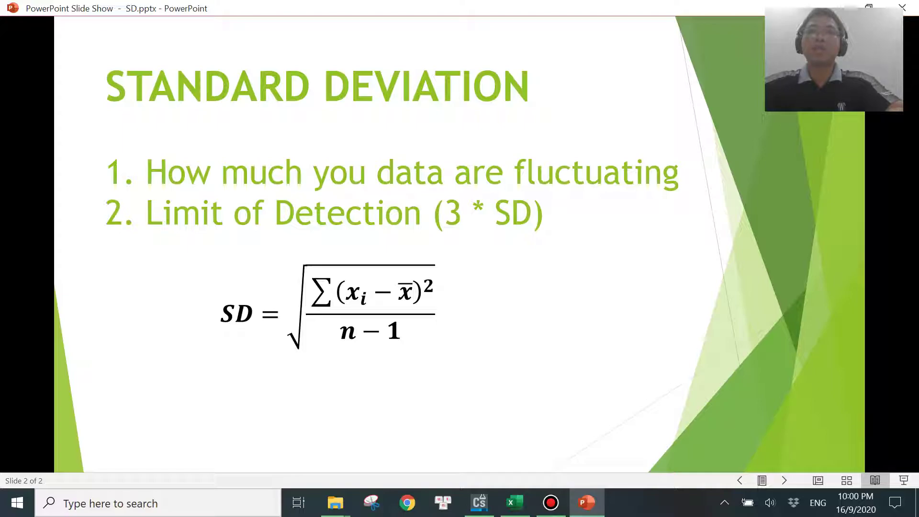
pyautogui.click(515, 507)
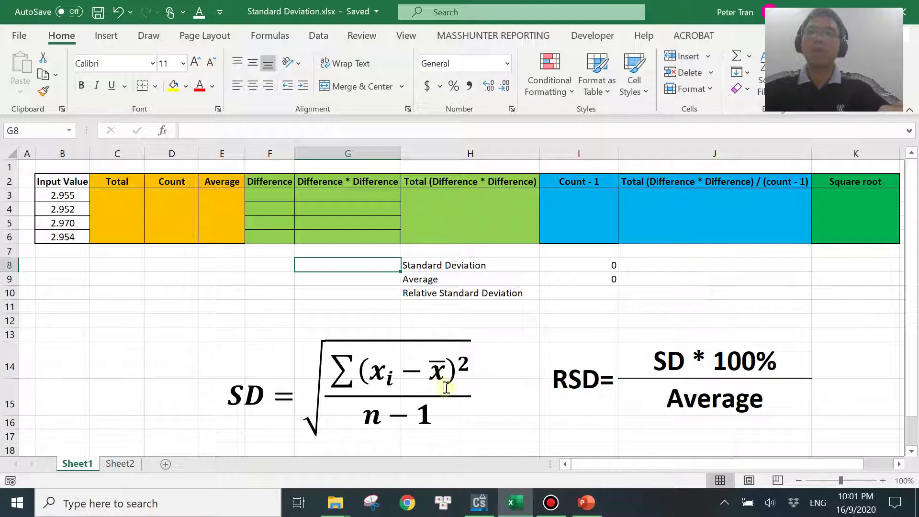
# Add up the four input values in the Total cell C3 with the formula =B3+B4+B5+B6.
pyautogui.click(121, 211)
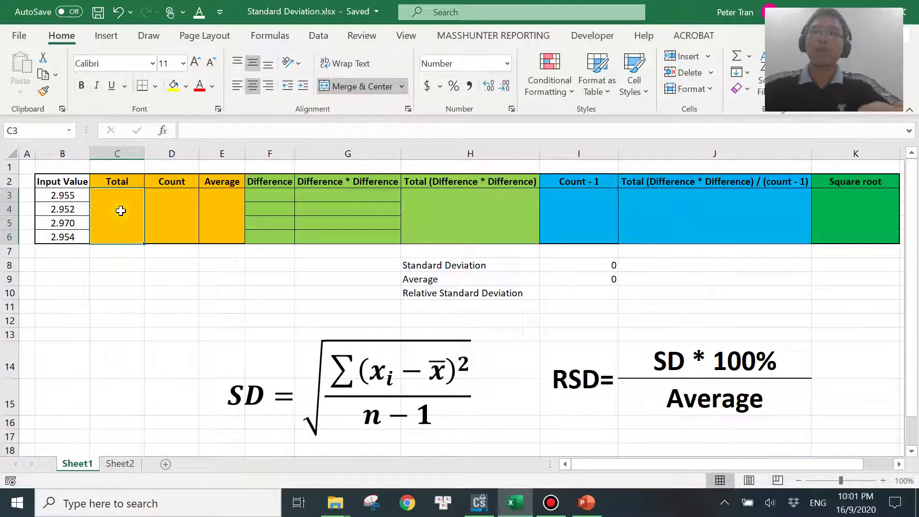
pyautogui.write('=')
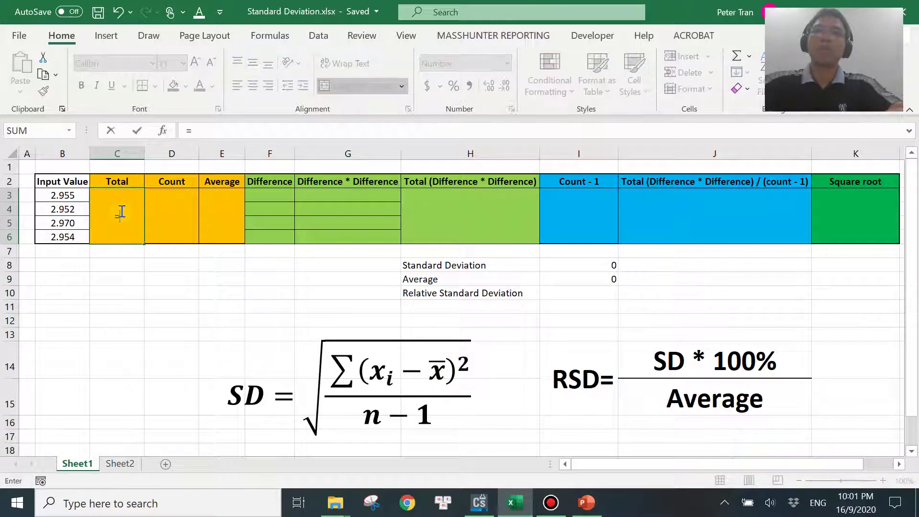
pyautogui.click(72, 195)
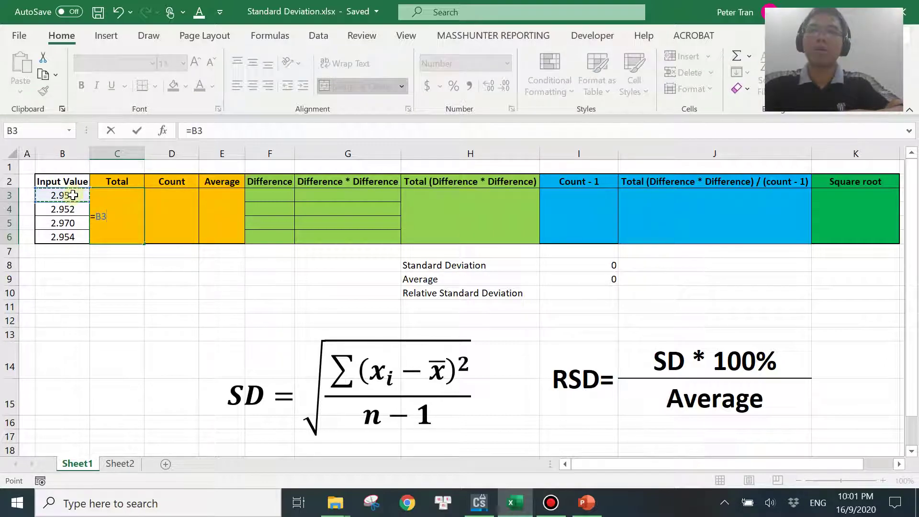
pyautogui.write('+')
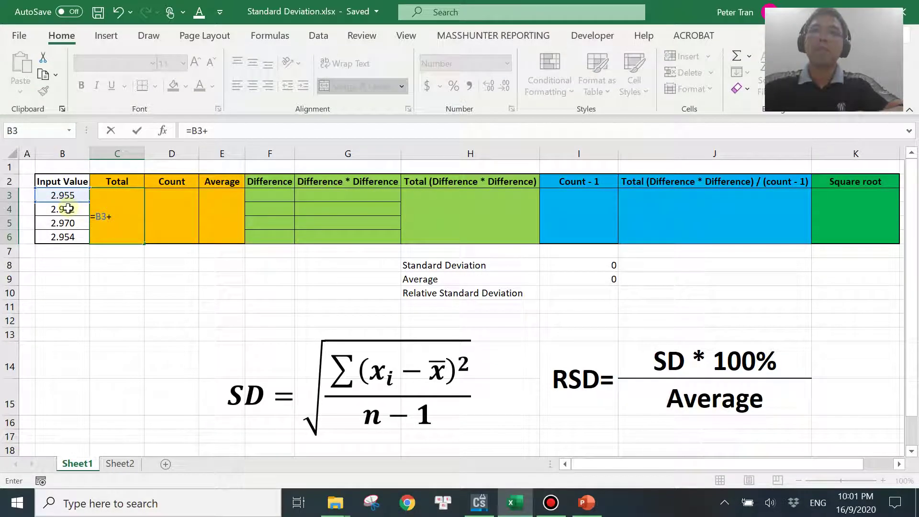
pyautogui.click(69, 209)
pyautogui.write('+')
pyautogui.click(66, 226)
pyautogui.write('+')
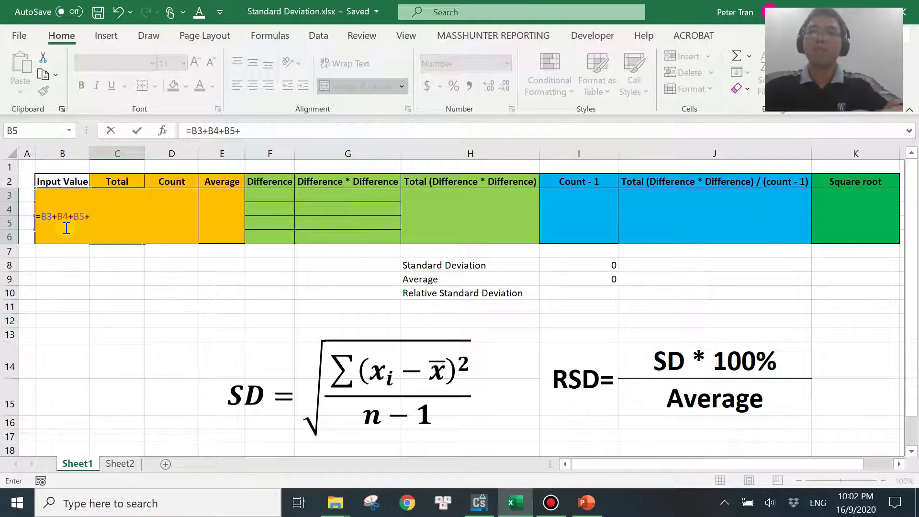
pyautogui.write('B6')
pyautogui.press('Return')
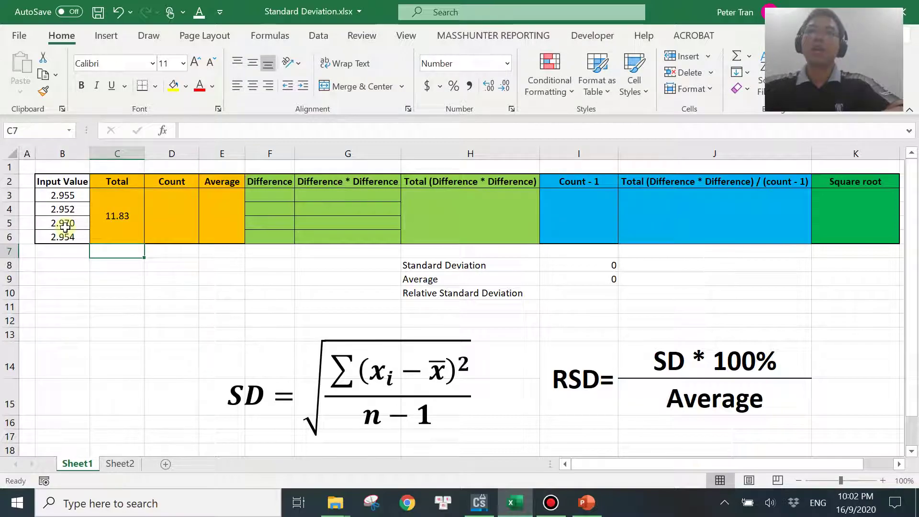
# Enter 4 as the number of input values in the Count cell D3.
pyautogui.moveTo(171, 196); pyautogui.dragTo(171, 237)
pyautogui.press('F4')
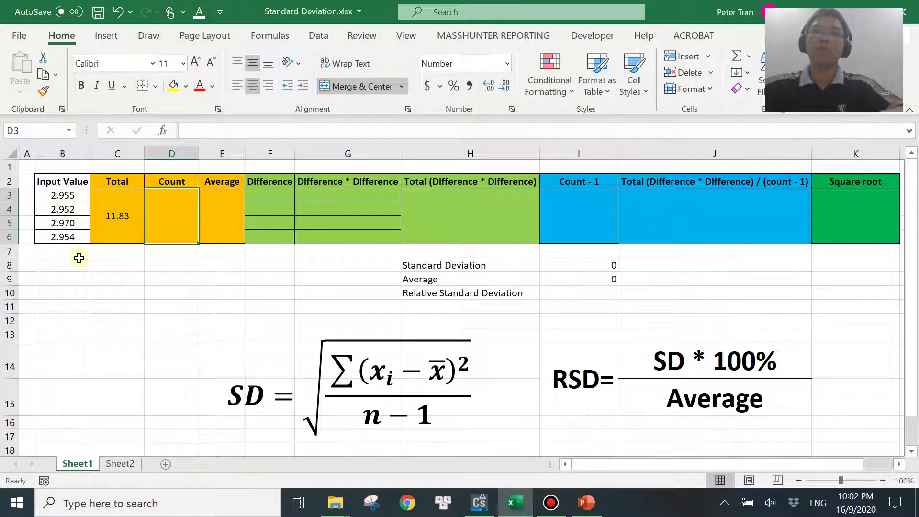
pyautogui.write('4')
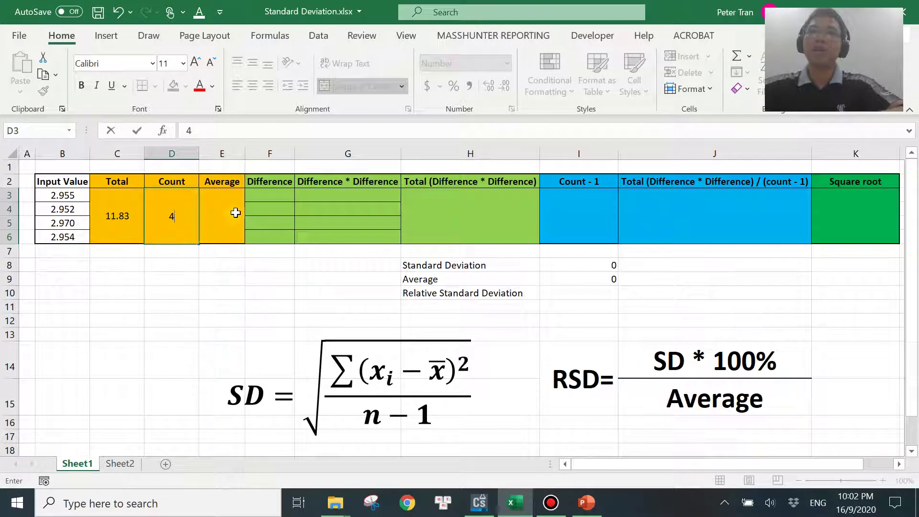
# Calculate the average in cell E3 by dividing the total by the count with =C3/D3.
pyautogui.click(227, 225)
pyautogui.write('=')
pyautogui.click(119, 224)
pyautogui.write('/')
pyautogui.click(175, 212)
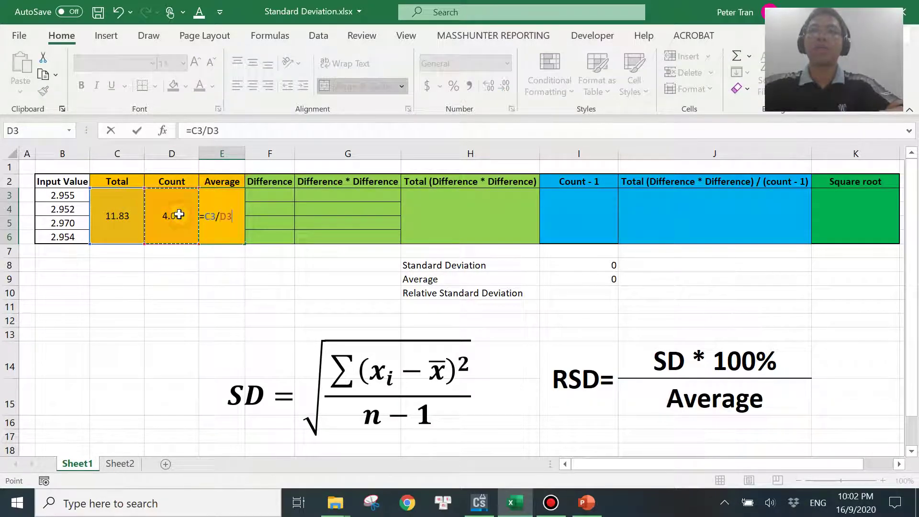
pyautogui.press('Return')
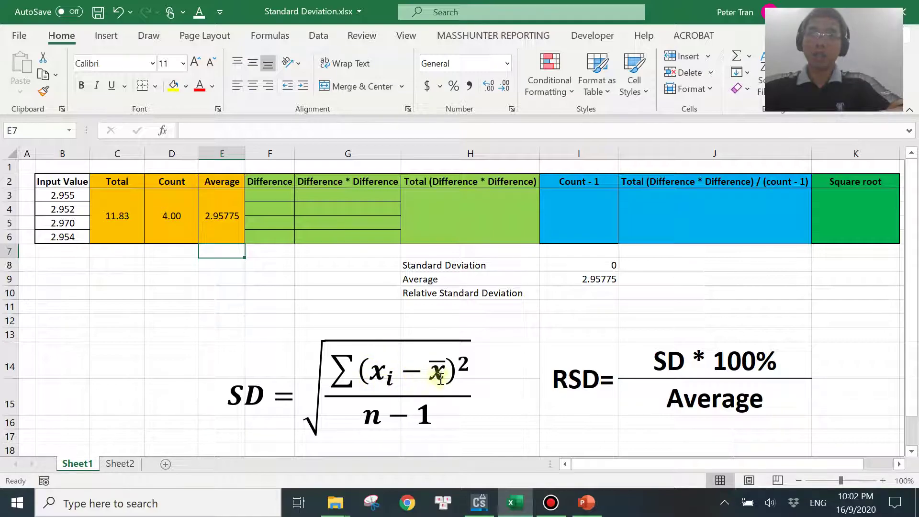
# Calculate the first two differences from the average, entering =B3-E3 in F3 and =B4-E3 in F4.
pyautogui.click(278, 198)
pyautogui.write('=')
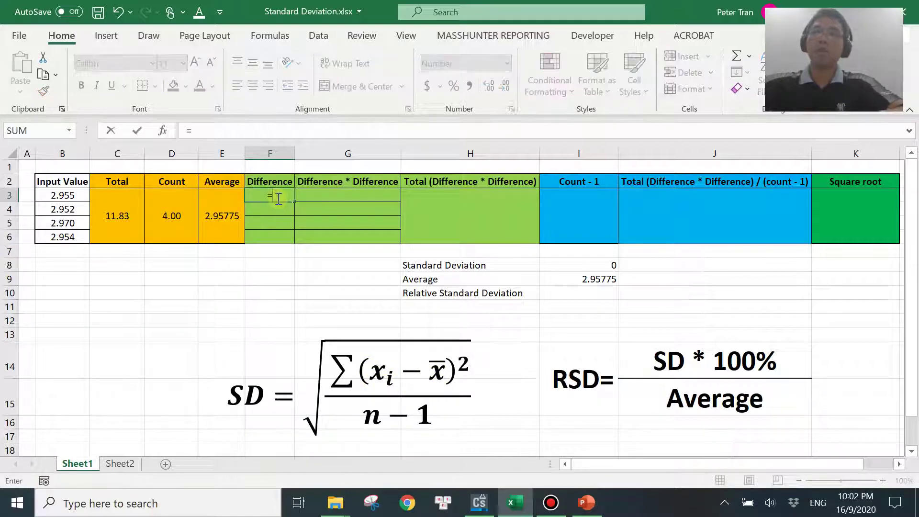
pyautogui.click(66, 193)
pyautogui.write('-')
pyautogui.click(225, 225)
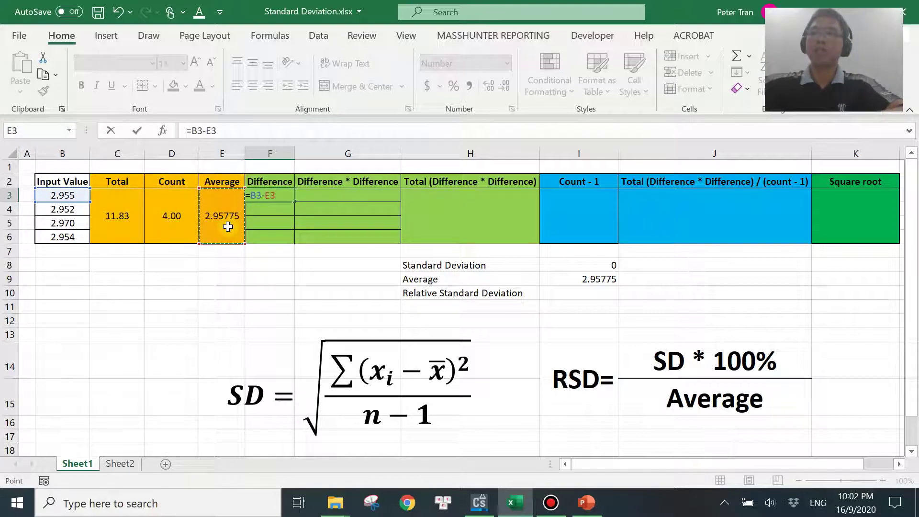
pyautogui.press('Return')
pyautogui.write('=')
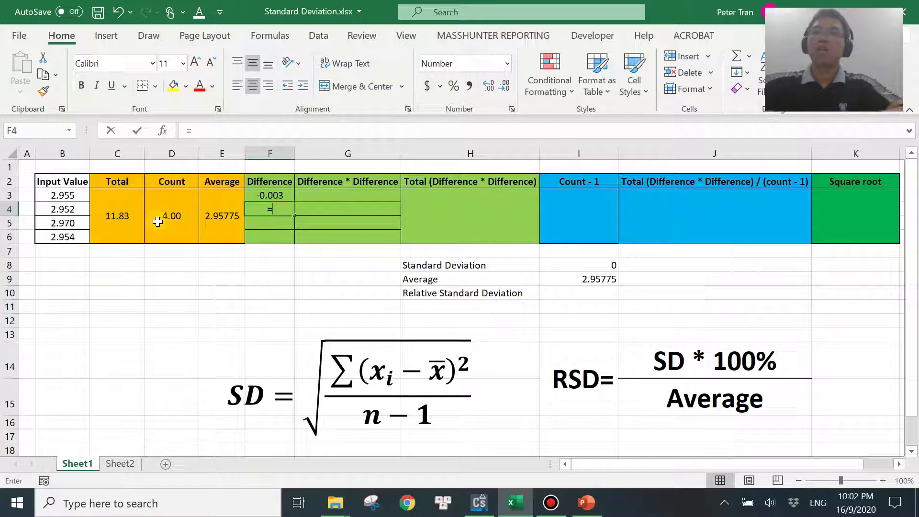
pyautogui.click(71, 214)
pyautogui.write('-')
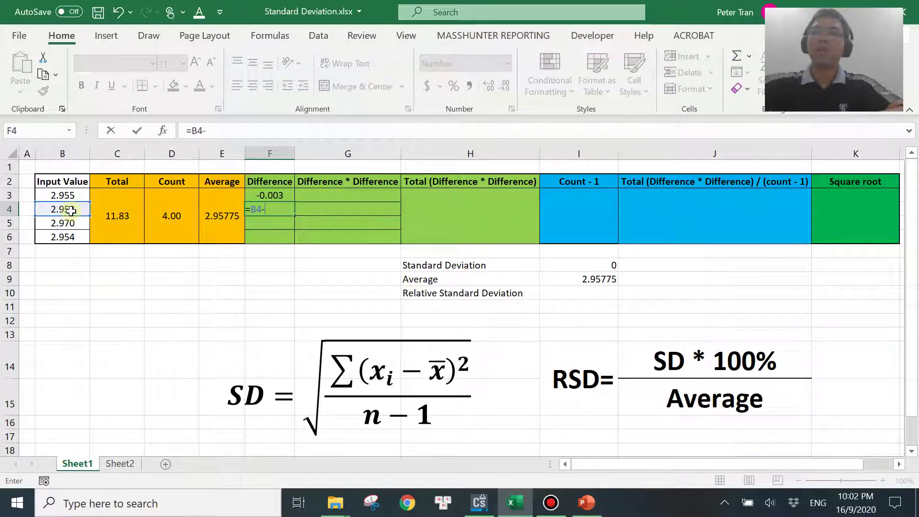
pyautogui.click(220, 215)
pyautogui.press('Return')
# Calculate the last two differences from the average, entering =B5-E3 in F5 and =B6-E3 in F6.
pyautogui.write('=')
pyautogui.click(64, 224)
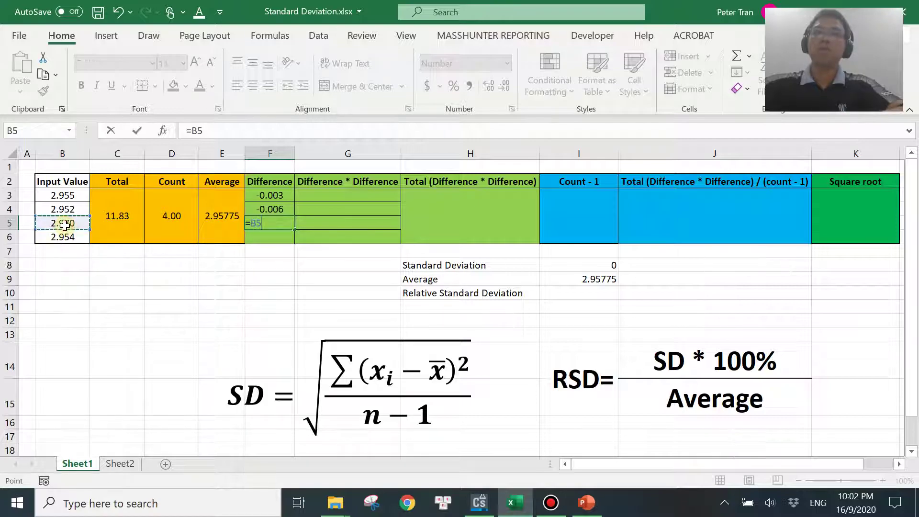
pyautogui.write('-')
pyautogui.click(230, 217)
pyautogui.press('Return')
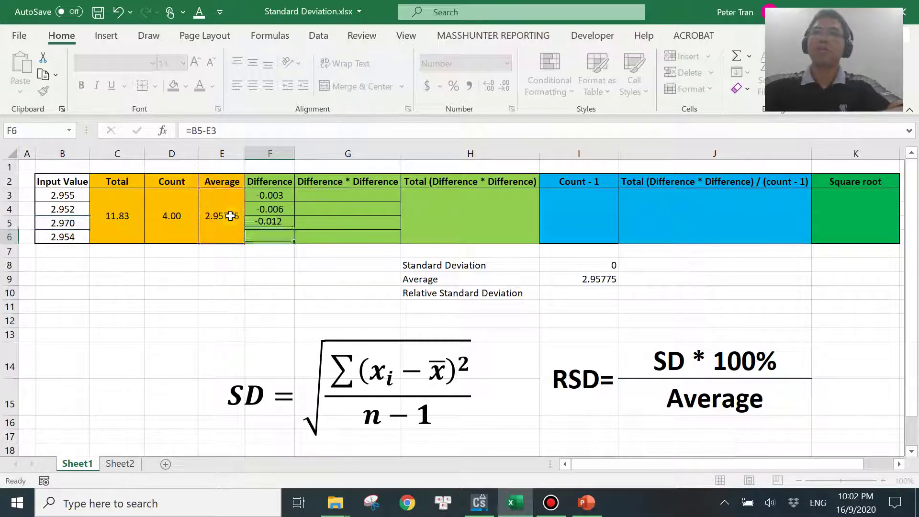
pyautogui.write('=')
pyautogui.click(74, 238)
pyautogui.write('-')
pyautogui.click(220, 216)
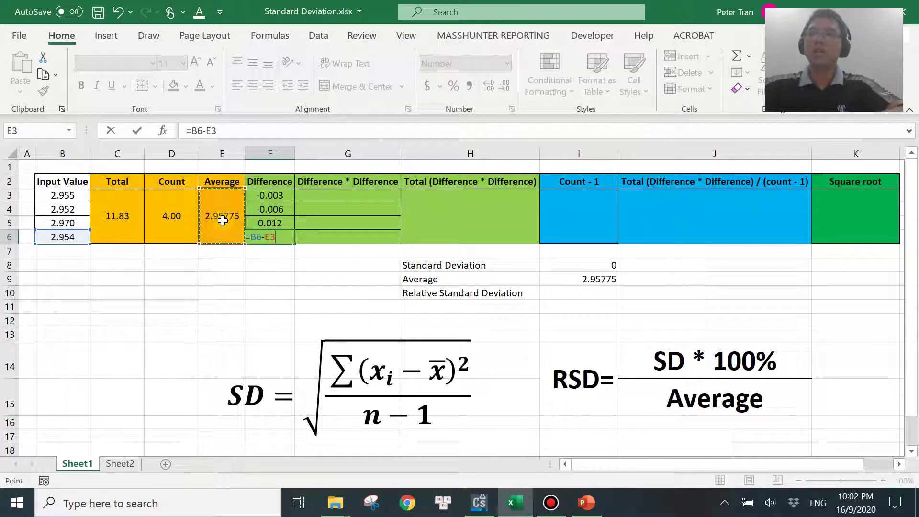
pyautogui.press('Return')
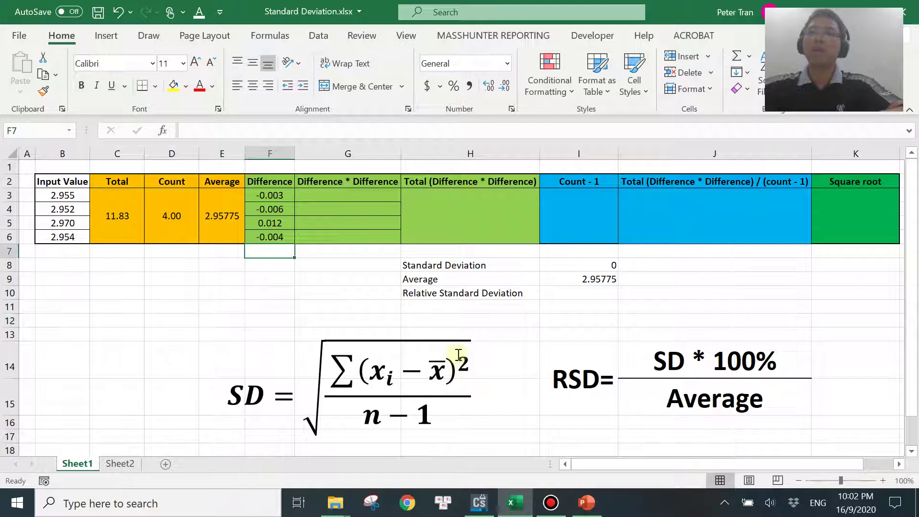
# Square the first two differences, entering =F3^2 in G3 and =F4^2 in G4.
pyautogui.click(350, 194)
pyautogui.write('=')
pyautogui.click(270, 195)
pyautogui.write('^2')
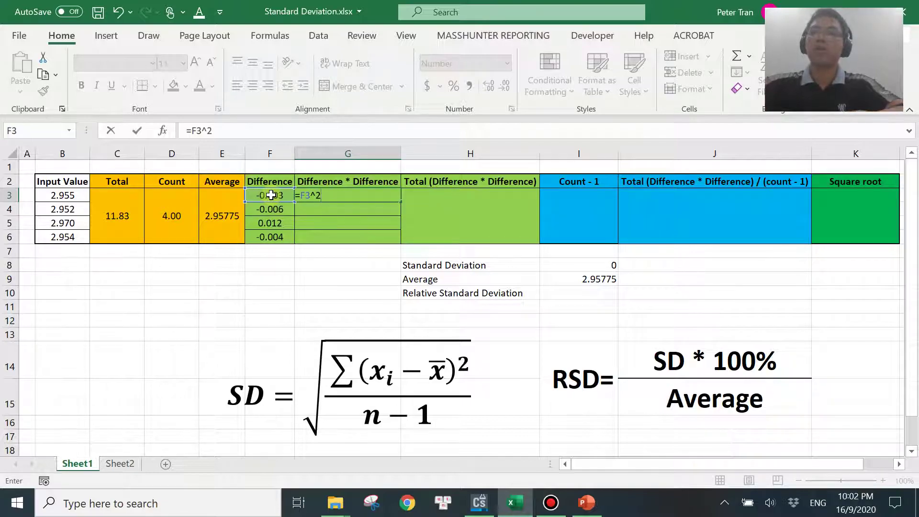
pyautogui.press('Return')
pyautogui.write('=')
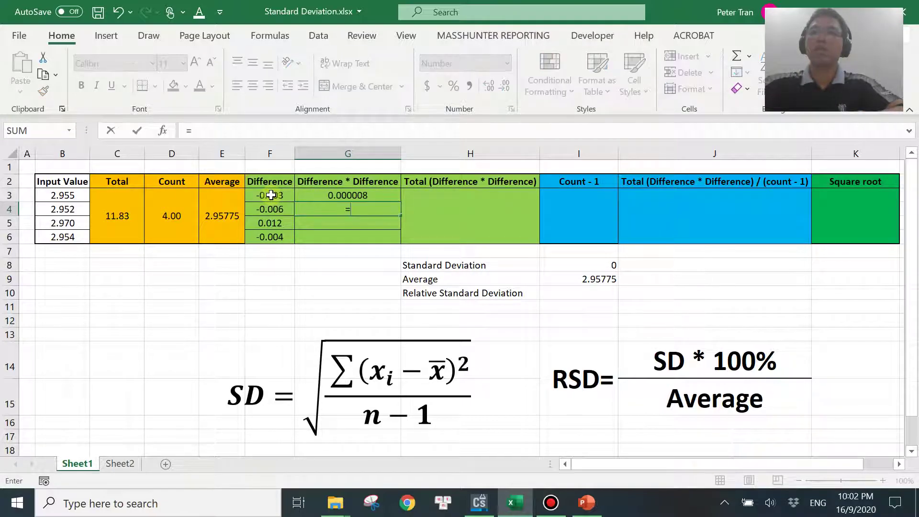
pyautogui.click(273, 209)
pyautogui.write('^2')
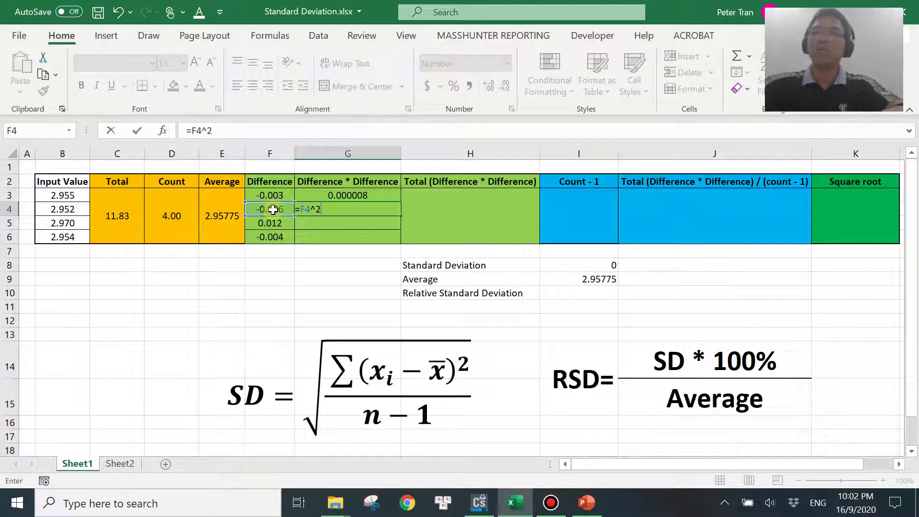
pyautogui.press('Return')
# Square the last two differences, entering =F5^2 in G5 and =F6^2 in G6.
pyautogui.write('=')
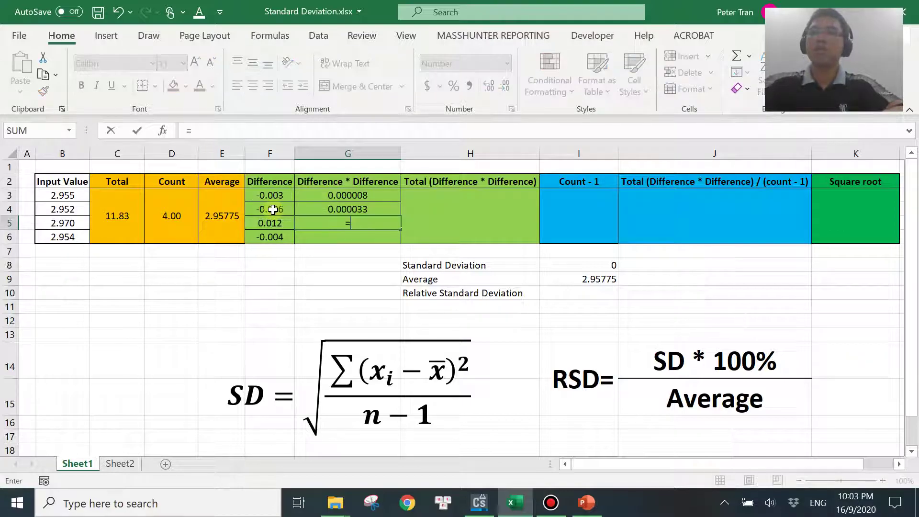
pyautogui.click(280, 223)
pyautogui.write('^2')
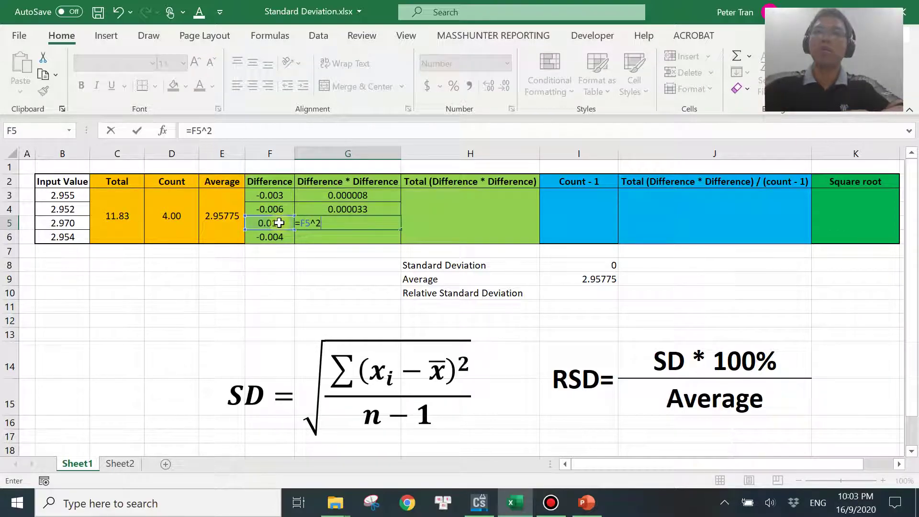
pyautogui.press('Return')
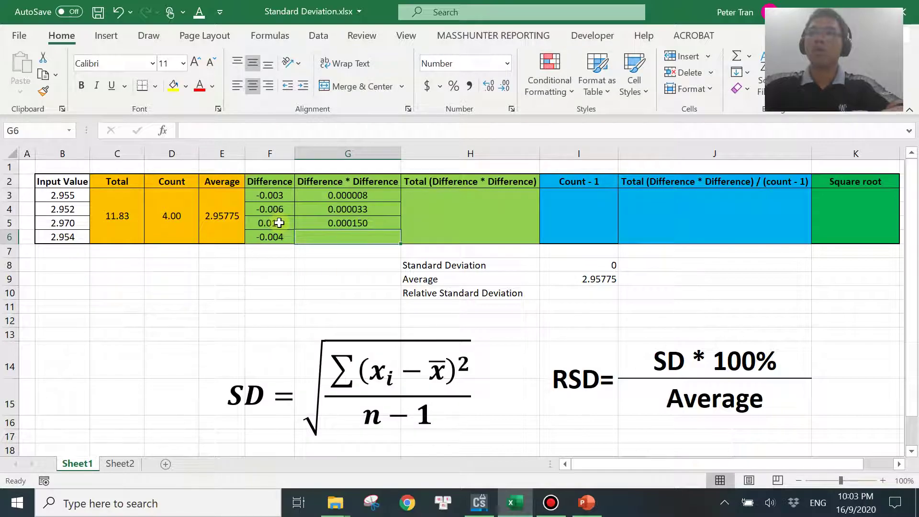
pyautogui.write('=')
pyautogui.click(268, 238)
pyautogui.write('^2')
pyautogui.press('Return')
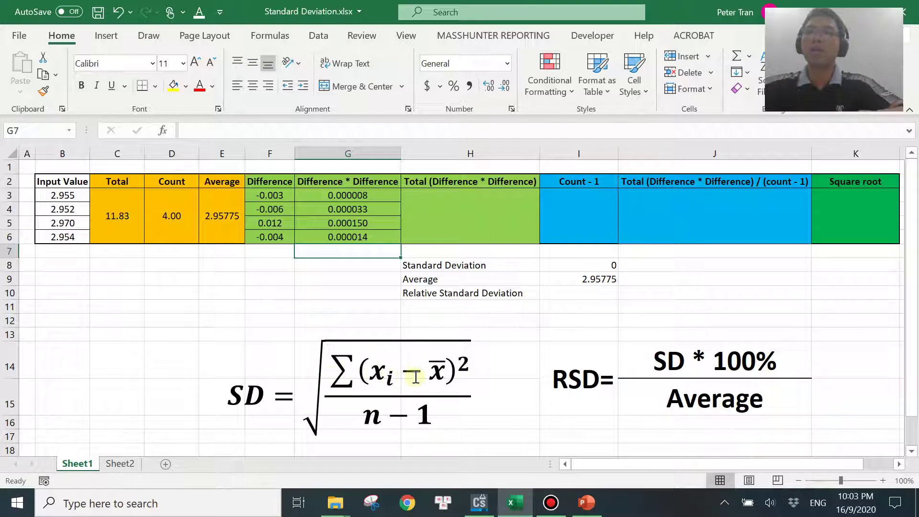
# Sum the four squared differences in cell H3 with the formula =G3+G4+G5+G6.
pyautogui.click(471, 200)
pyautogui.write('=')
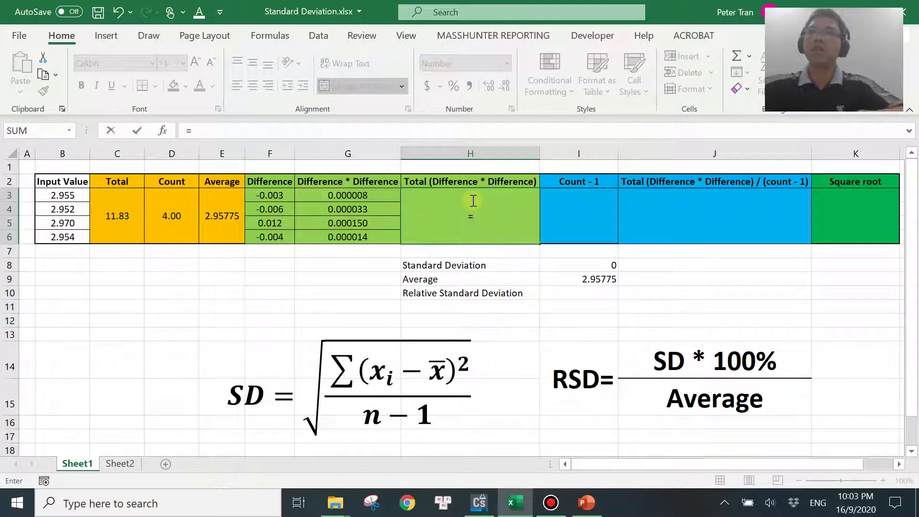
pyautogui.click(382, 196)
pyautogui.write('+')
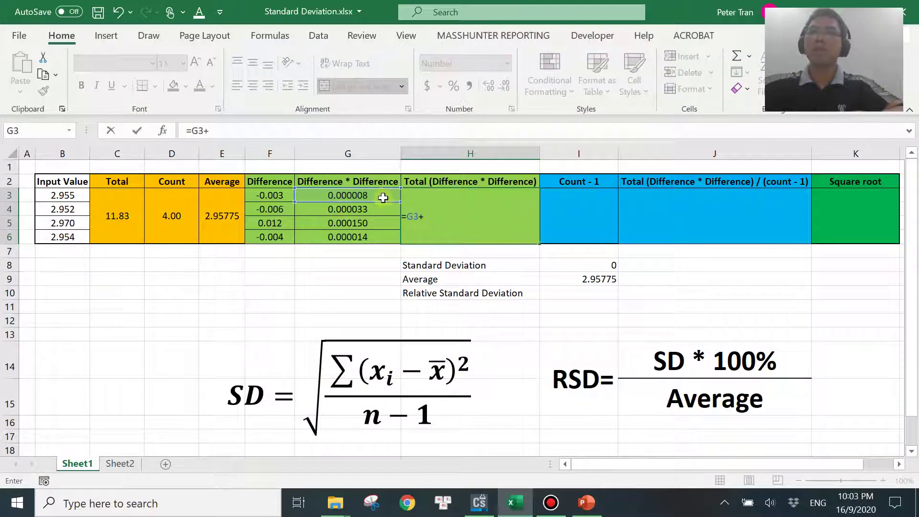
pyautogui.click(374, 209)
pyautogui.write('+')
pyautogui.click(373, 221)
pyautogui.write('+')
pyautogui.click(370, 238)
pyautogui.press('Return')
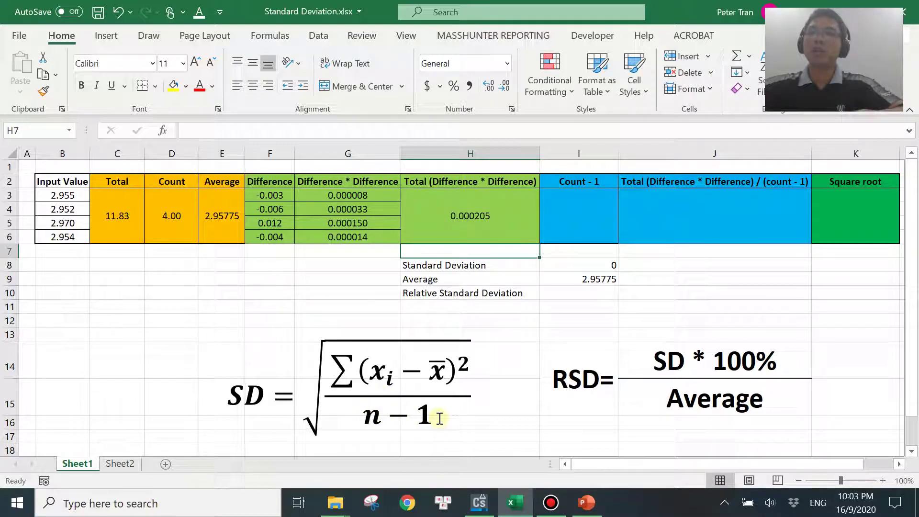
# Enter 3 as the count minus one in cell I3.
pyautogui.click(591, 211)
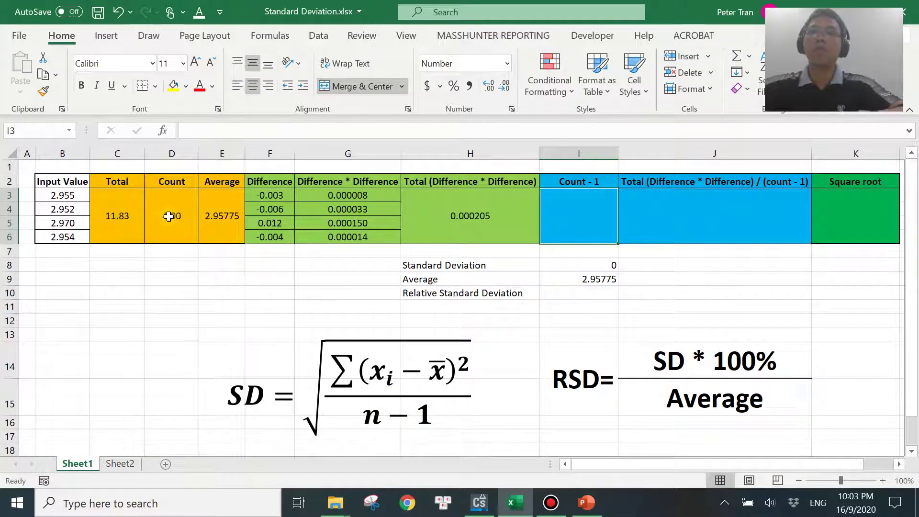
pyautogui.press('F2')
pyautogui.write('3')
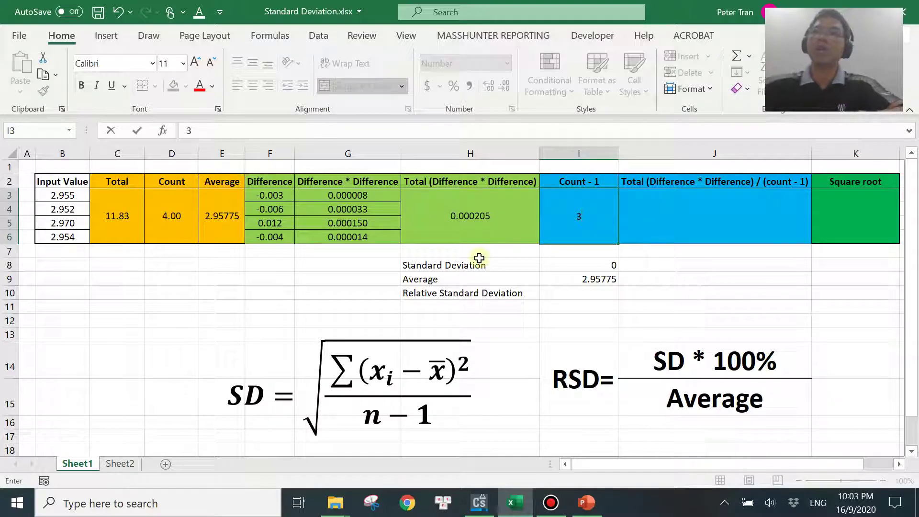
pyautogui.click(691, 227)
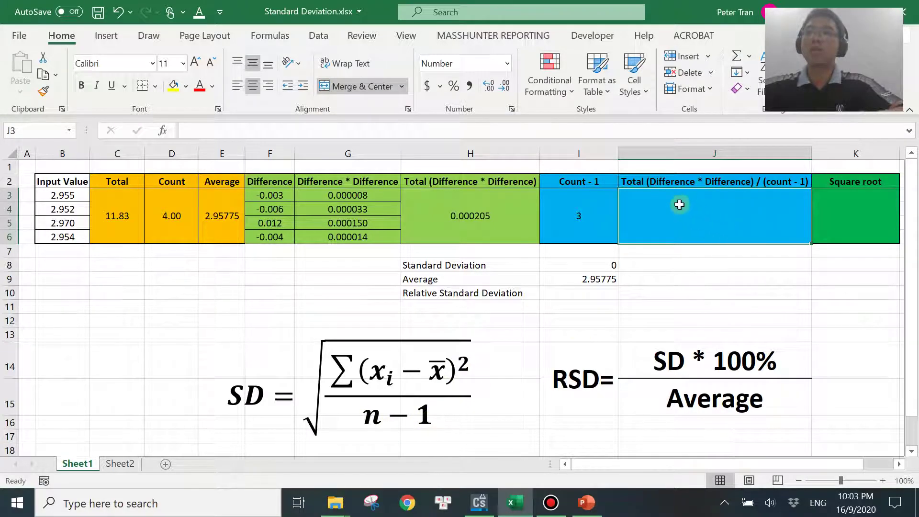
pyautogui.click(501, 216)
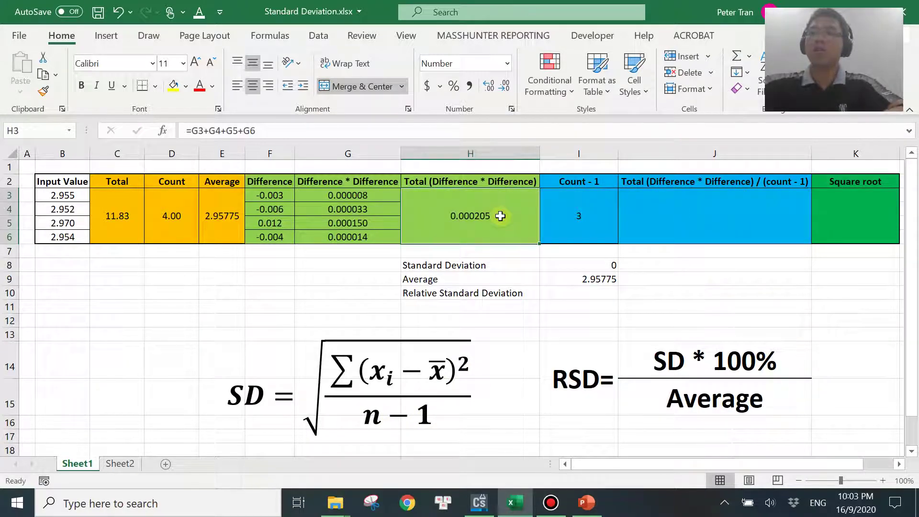
pyautogui.click(570, 209)
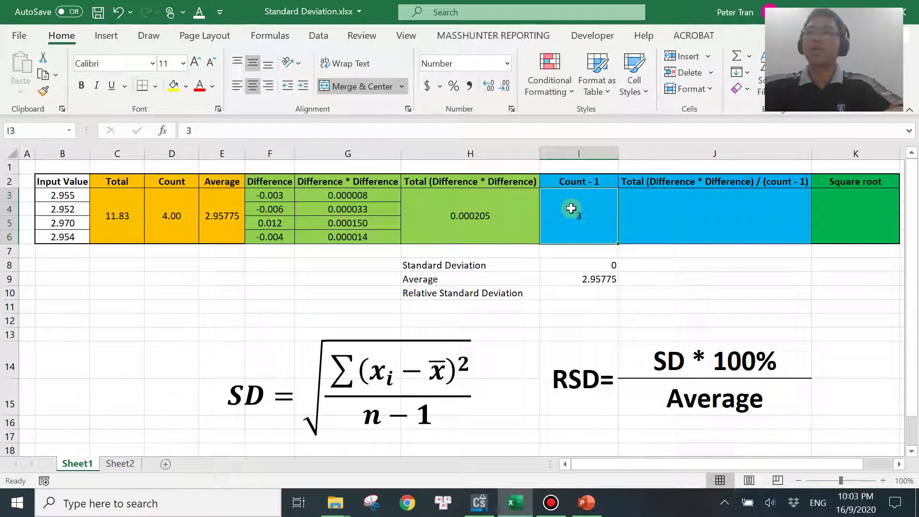
# Divide the sum of squared differences by the count minus one in cell J3 with the formula =H3/I3.
pyautogui.click(646, 218)
pyautogui.write('=')
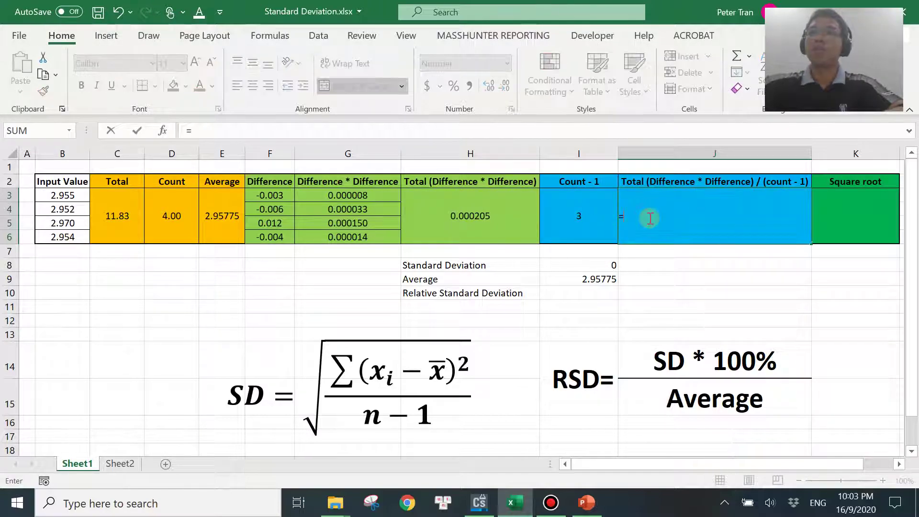
pyautogui.click(483, 202)
pyautogui.write('/')
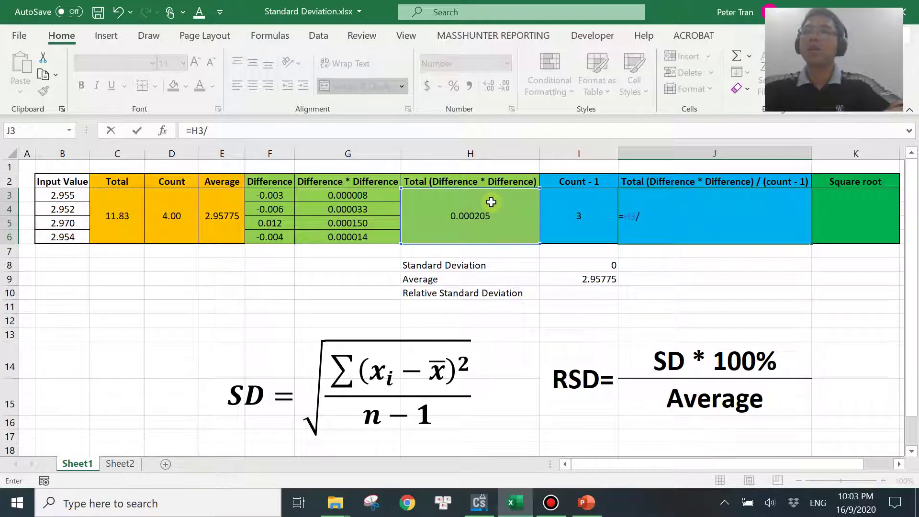
pyautogui.click(571, 210)
pyautogui.press('Return')
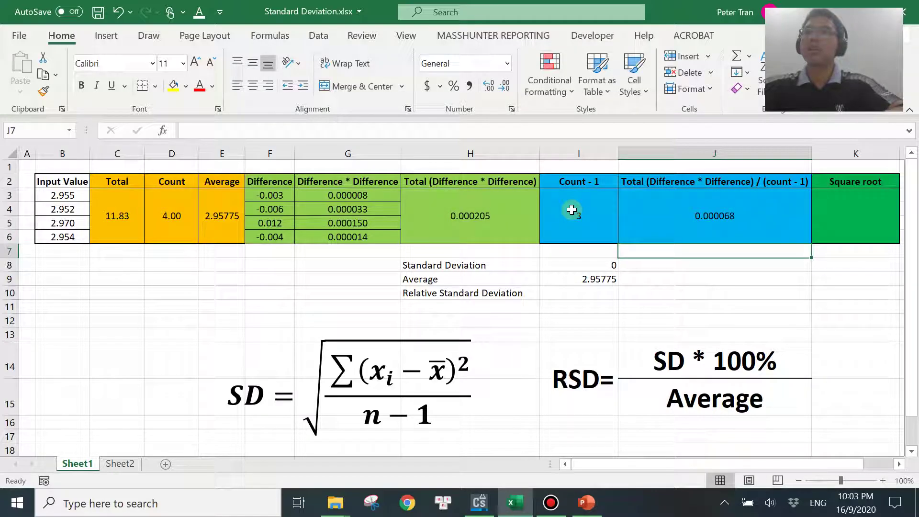
# Calculate the square root of the quotient in cell K3 with the formula =SQRT(J3).
pyautogui.click(849, 214)
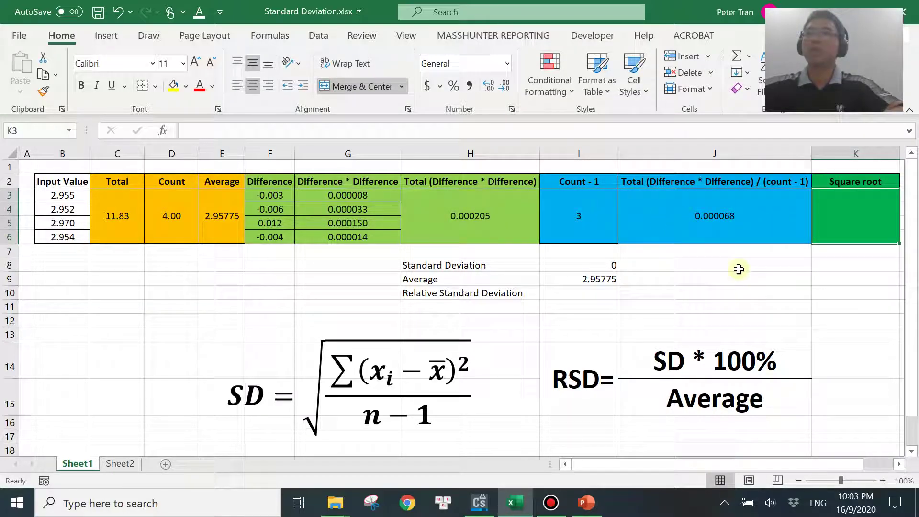
pyautogui.write('=')
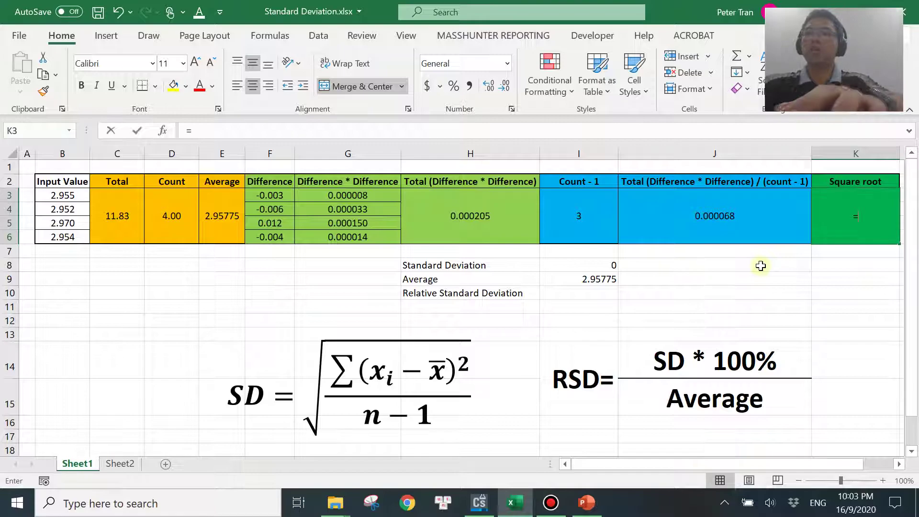
pyautogui.write('sqrt(')
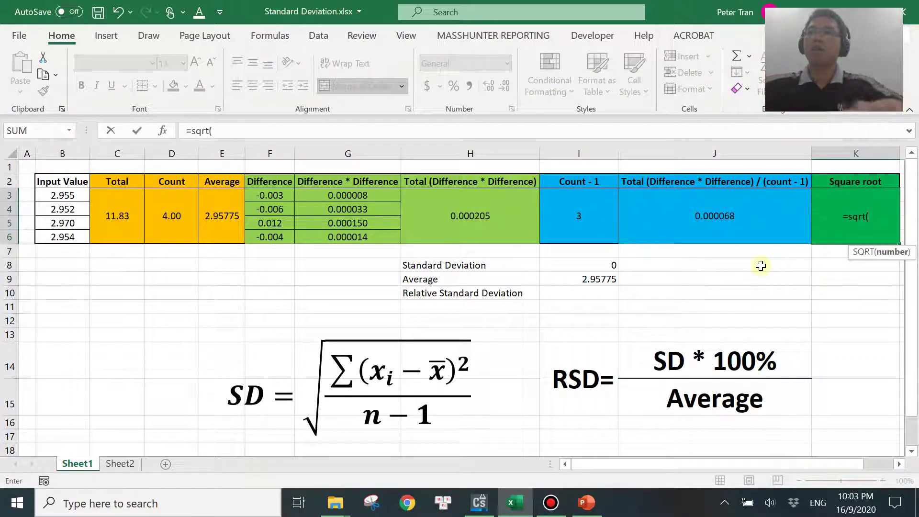
pyautogui.click(730, 215)
pyautogui.write(')')
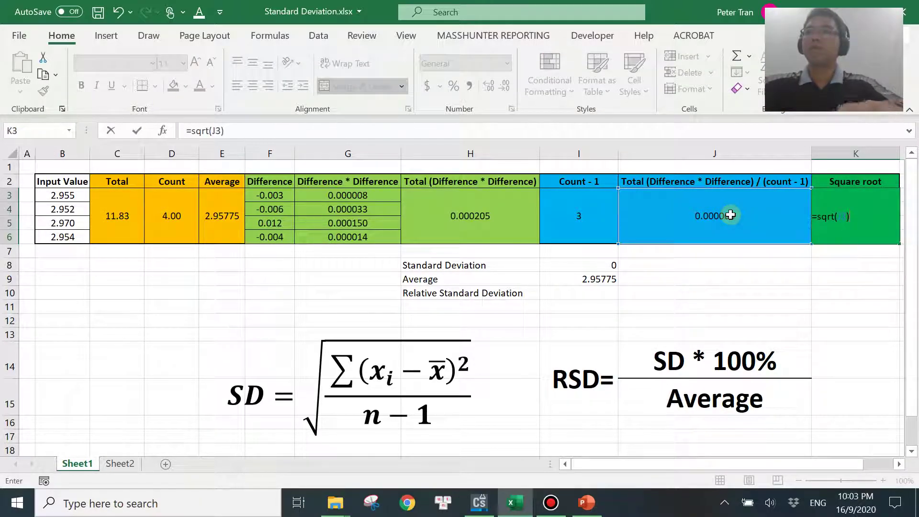
pyautogui.press('Return')
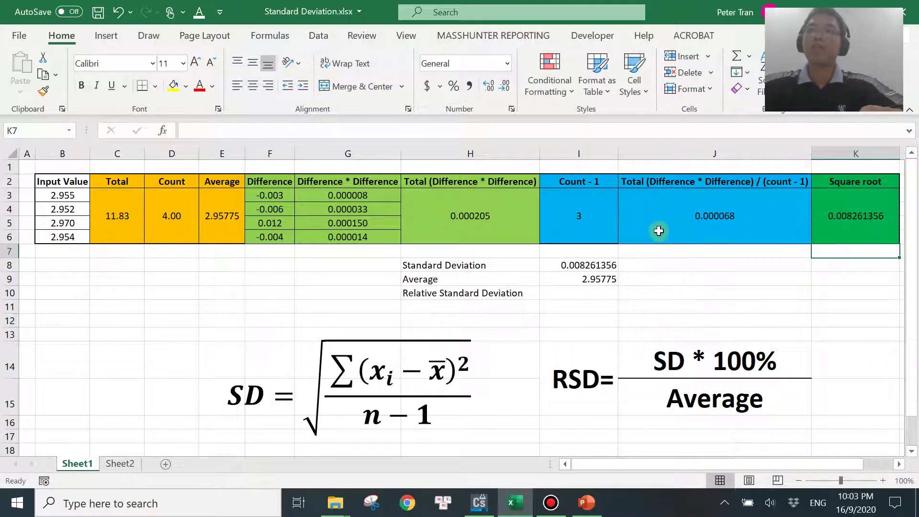
# Calculate the relative standard deviation in cell I10 with the formula =I8*100/I9.
pyautogui.click(593, 264)
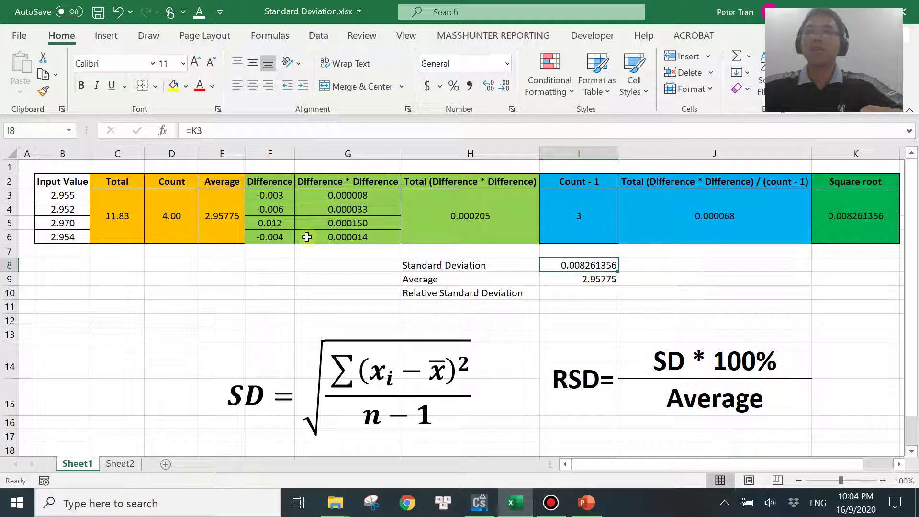
pyautogui.click(213, 218)
pyautogui.click(481, 293)
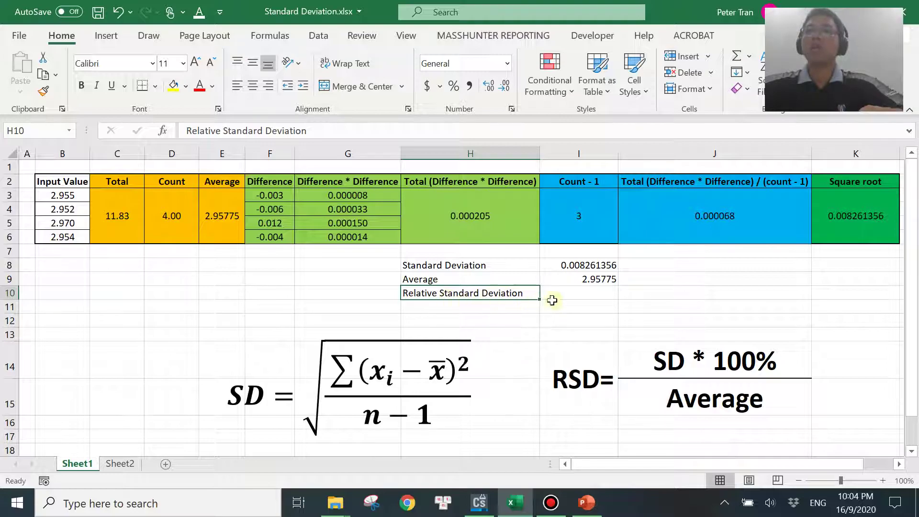
pyautogui.click(574, 293)
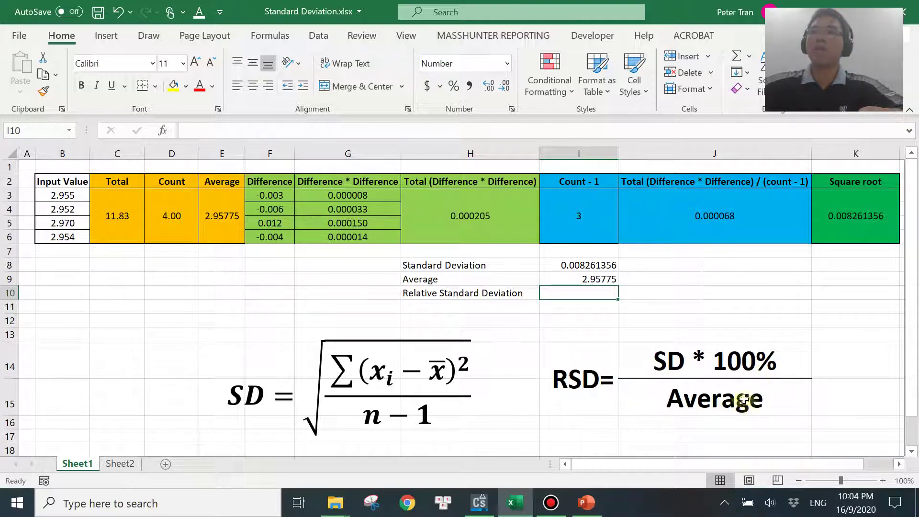
pyautogui.write('=')
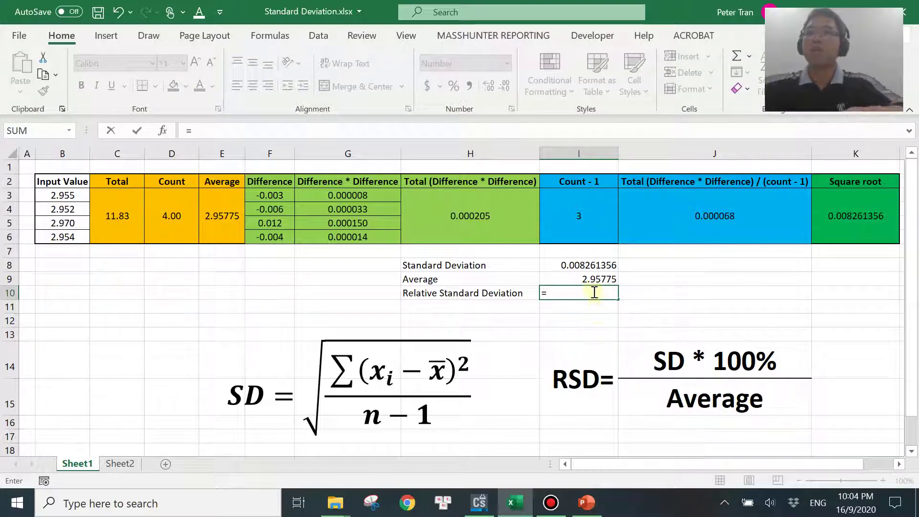
pyautogui.click(594, 268)
pyautogui.write('*1')
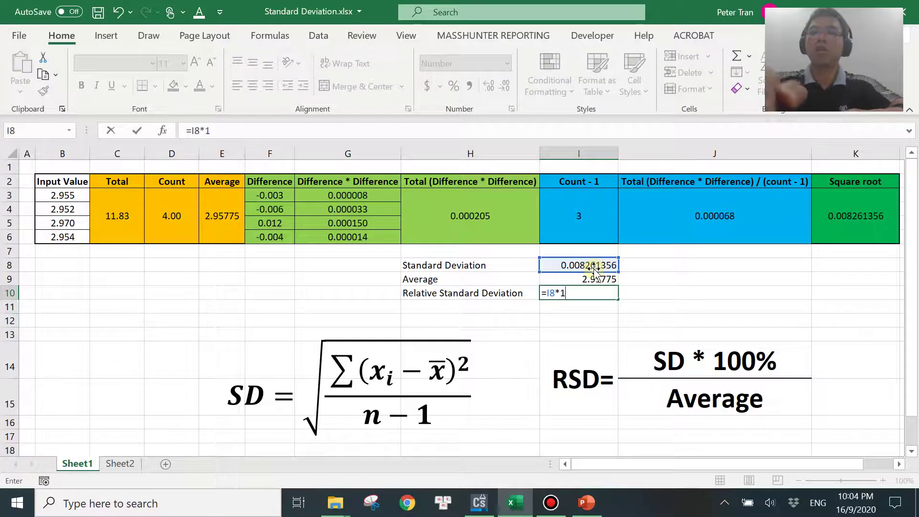
pyautogui.write('00')
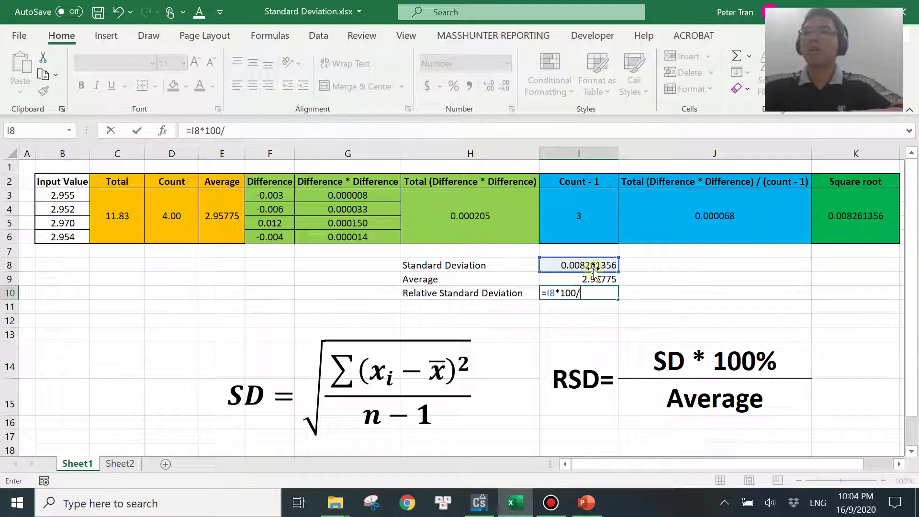
pyautogui.write('/')
pyautogui.click(594, 277)
pyautogui.press('Return')
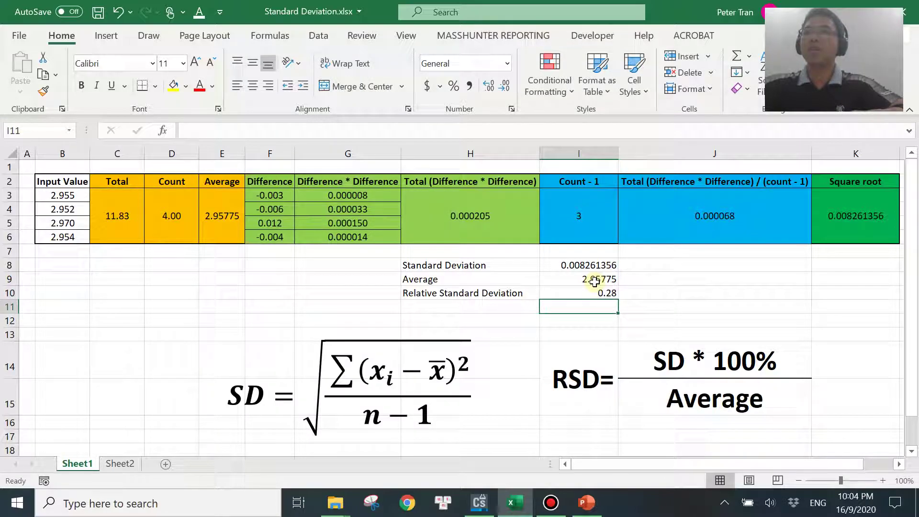
# Enter the unit % in cell J10 beside the relative standard deviation.
pyautogui.click(649, 294)
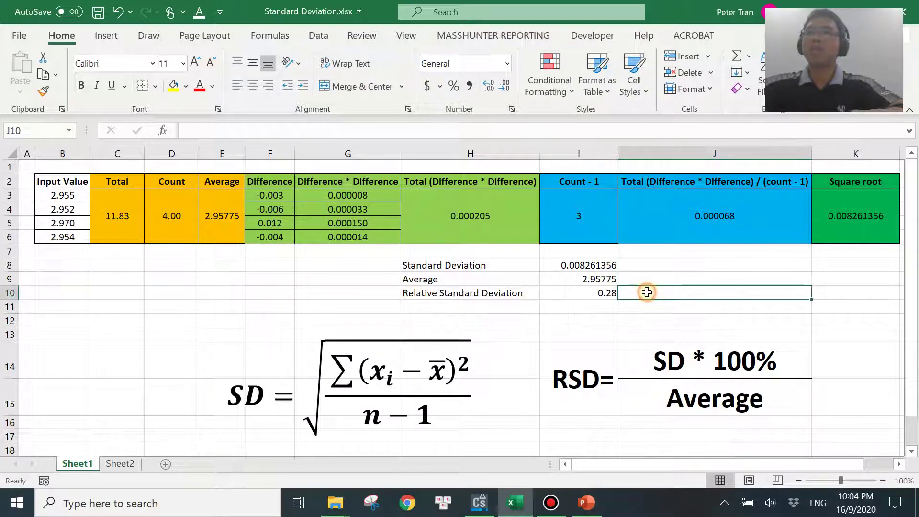
pyautogui.write('%')
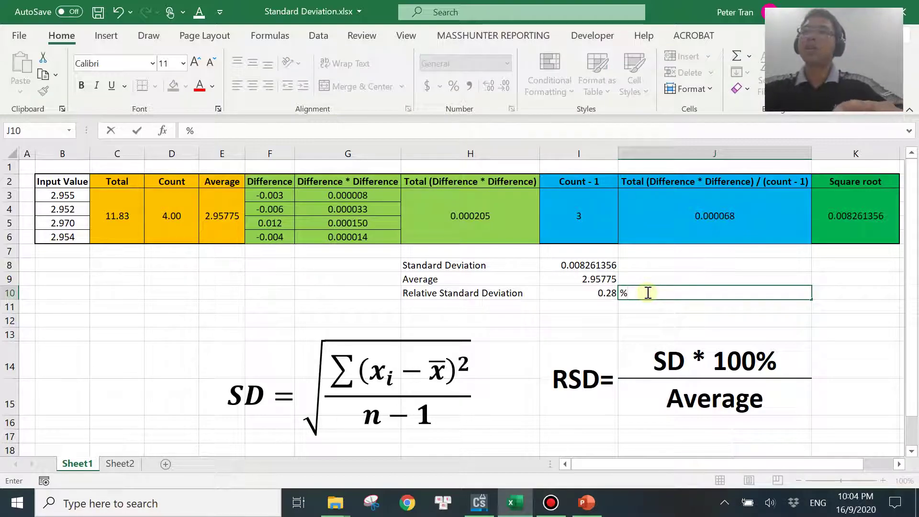
pyautogui.click(638, 310)
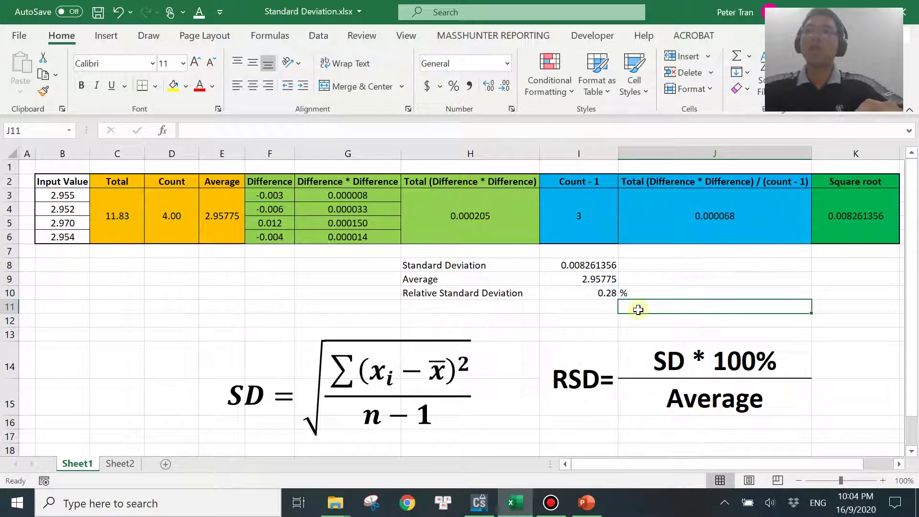
# Calculate the standard deviation of the input values directly in cell J8 with =STDEV(B3:B6).
pyautogui.click(638, 267)
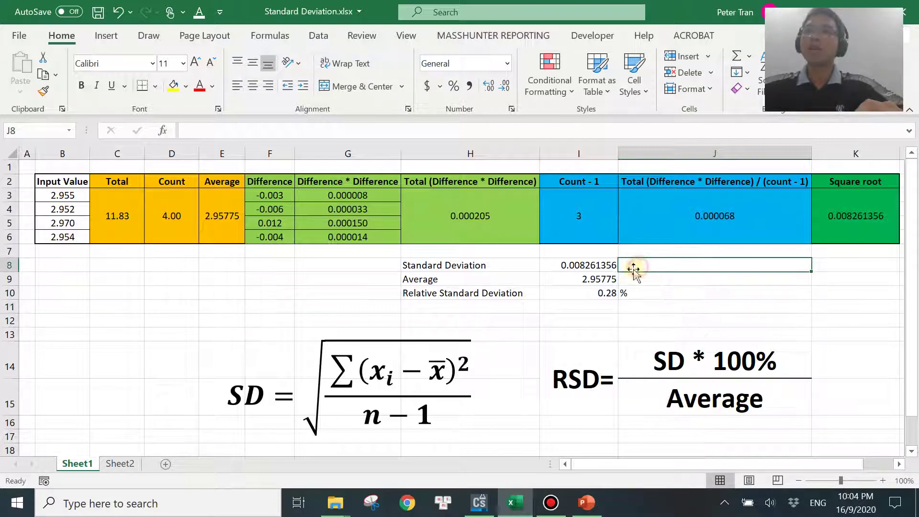
pyautogui.write('=stde')
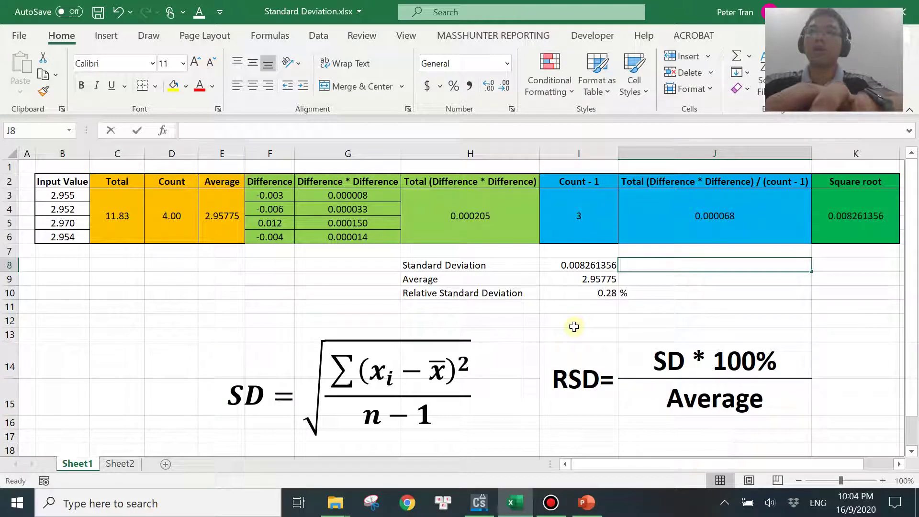
pyautogui.write('v(')
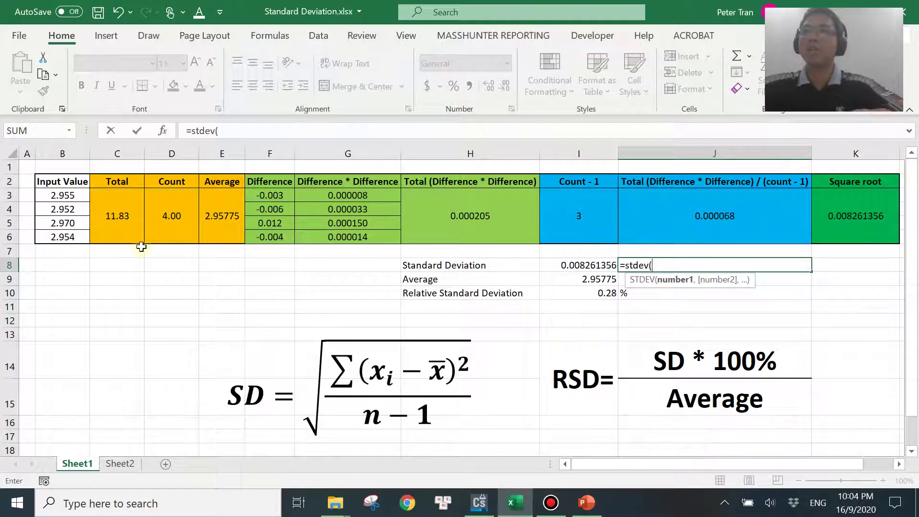
pyautogui.moveTo(69, 196); pyautogui.dragTo(63, 235)
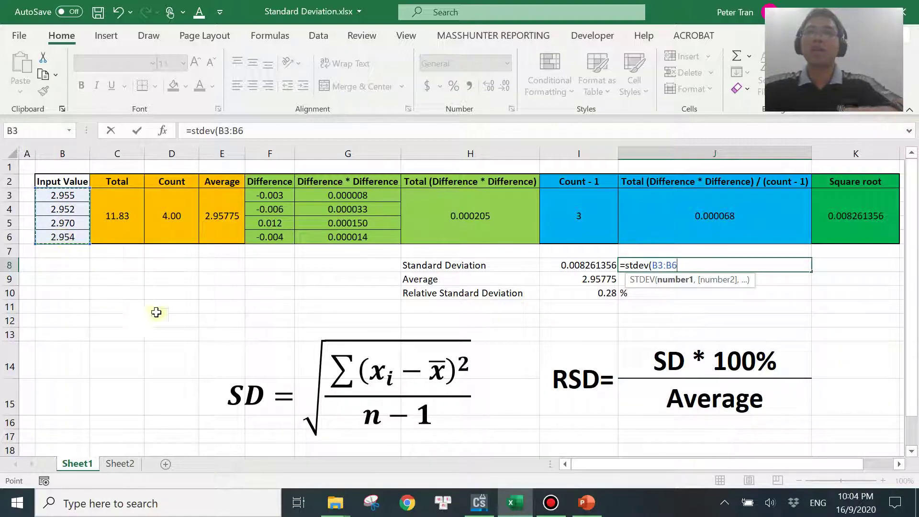
pyautogui.write(')')
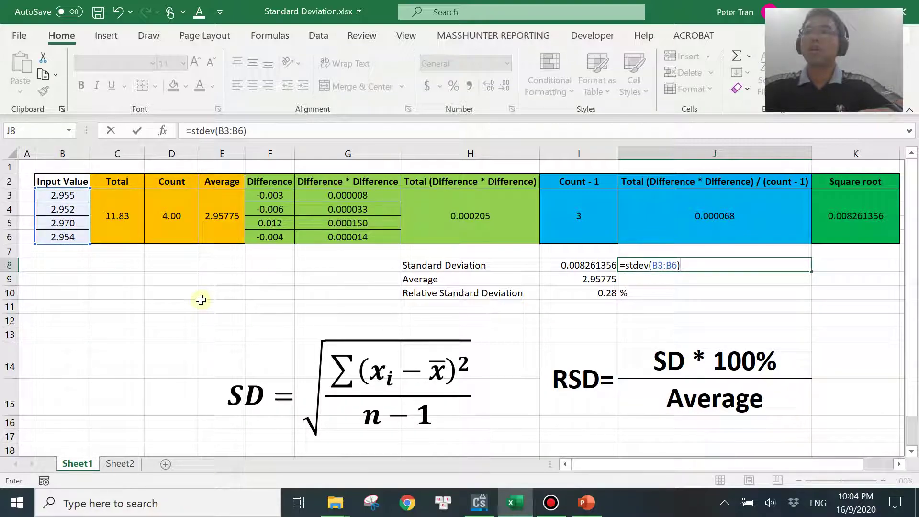
pyautogui.press('Return')
# Calculate the average of the input values directly in cell J9 with =AVERAGE(B3:B6).
pyautogui.write('=')
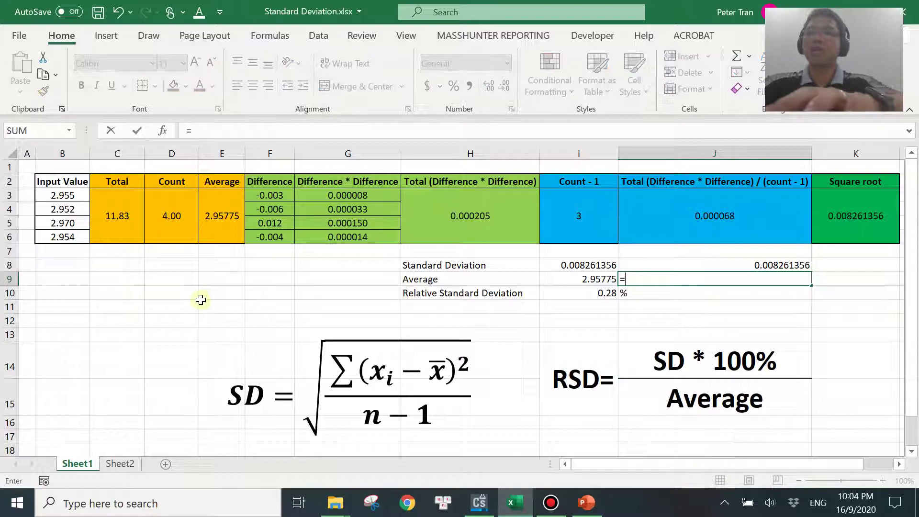
pyautogui.write('average(')
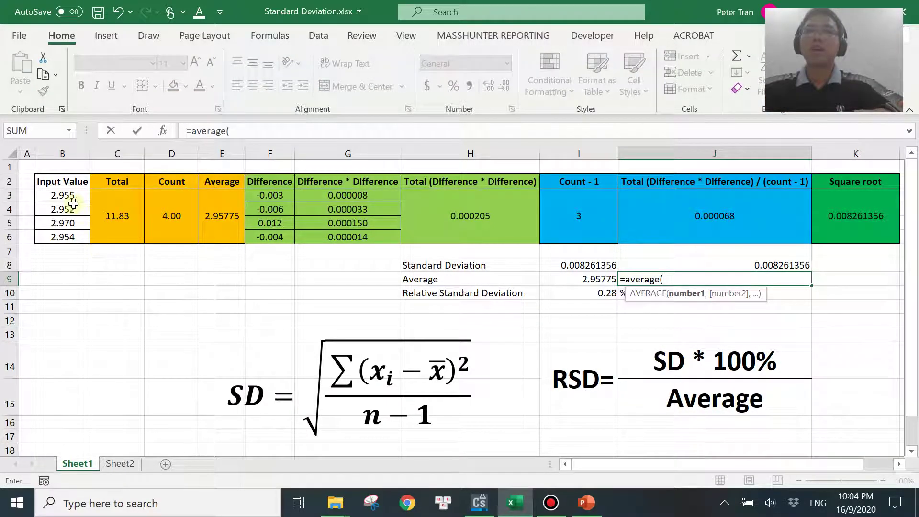
pyautogui.moveTo(67, 196); pyautogui.dragTo(73, 233)
pyautogui.write(')')
pyautogui.press('Return')
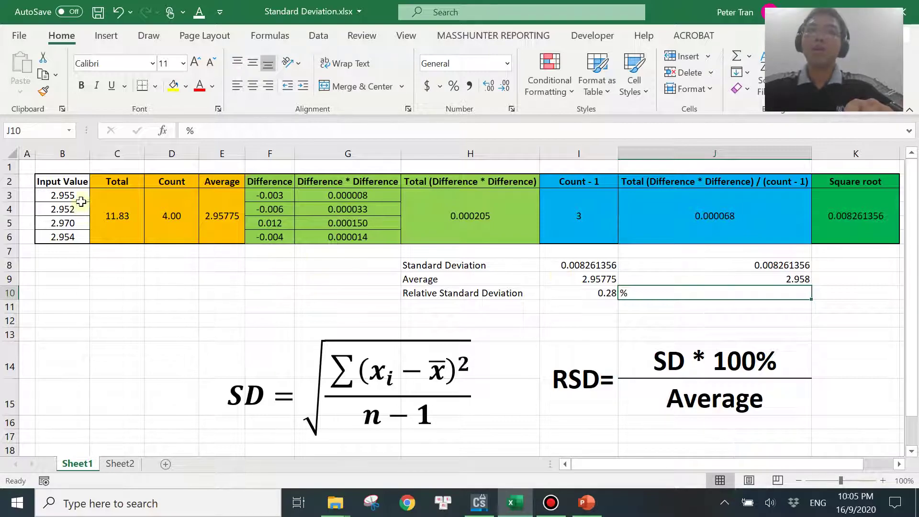
pyautogui.moveTo(75, 195); pyautogui.dragTo(66, 238)
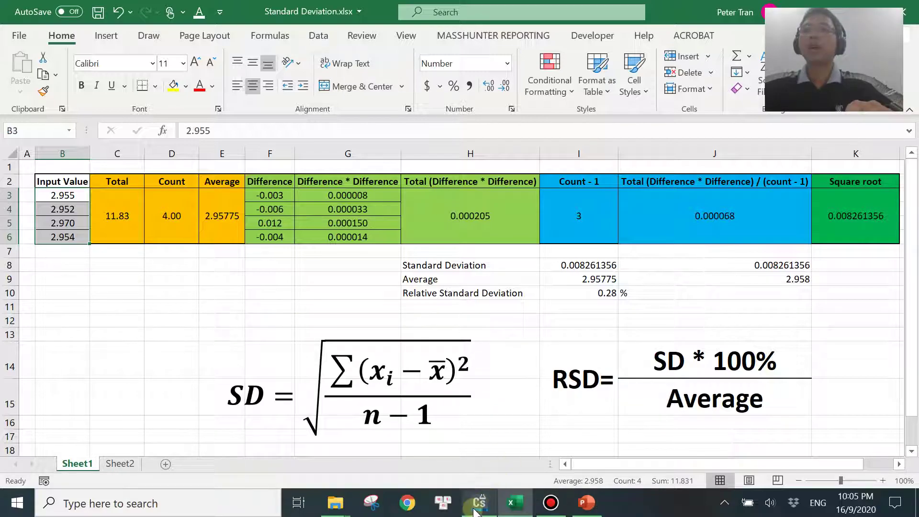
pyautogui.moveTo(480, 511)
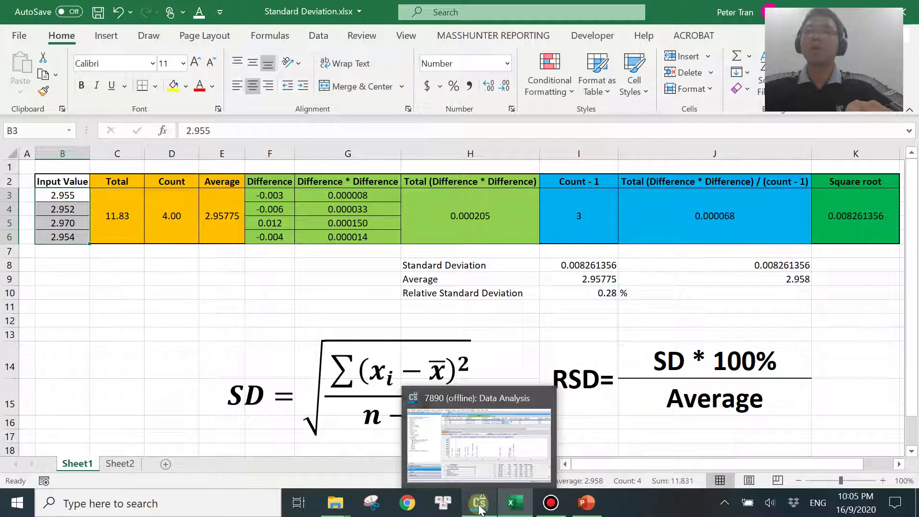
pyautogui.click(479, 505)
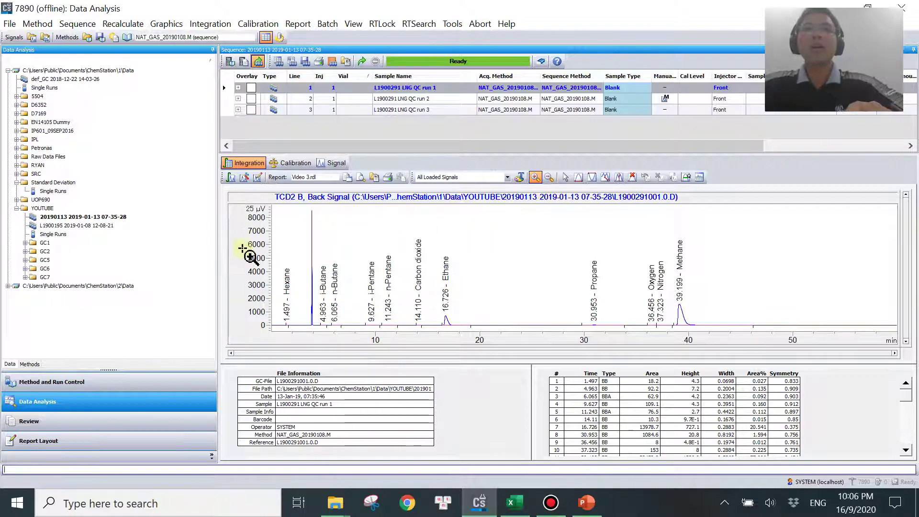
pyautogui.click(59, 217)
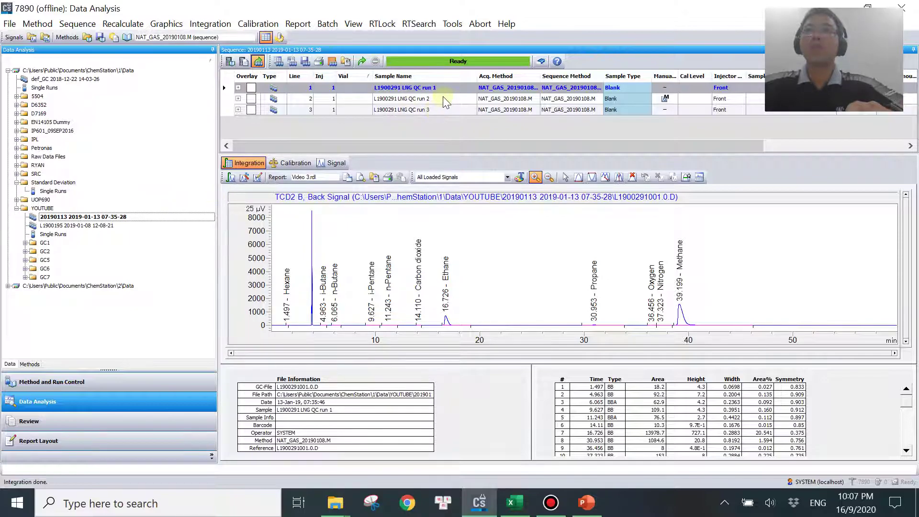
pyautogui.click(260, 63)
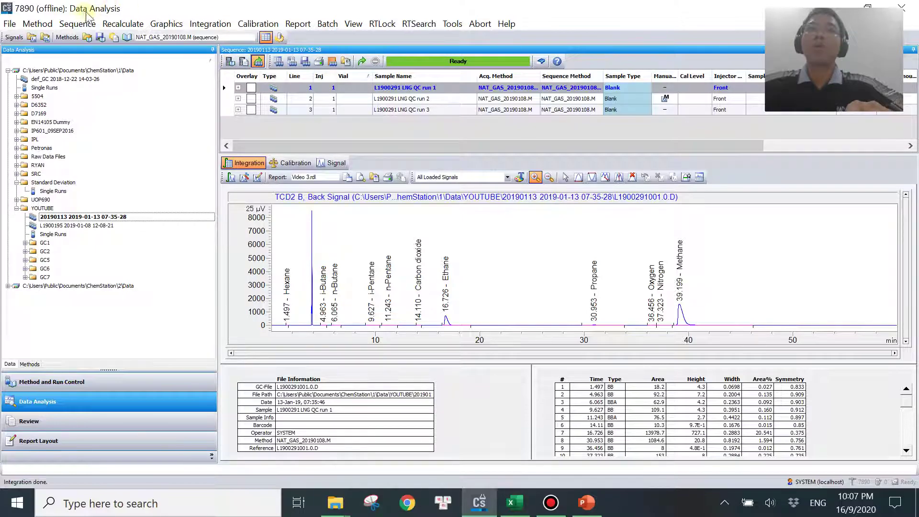
pyautogui.click(78, 24)
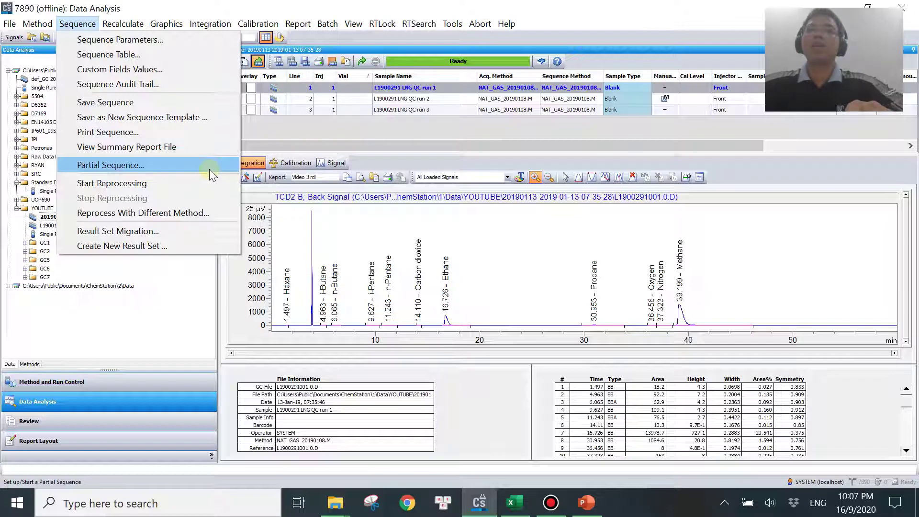
pyautogui.moveTo(418, 24)
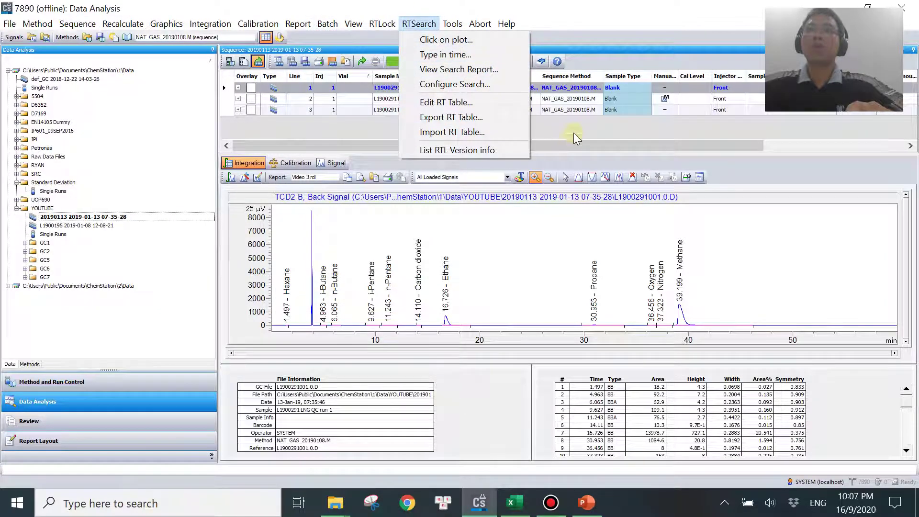
pyautogui.click(397, 137)
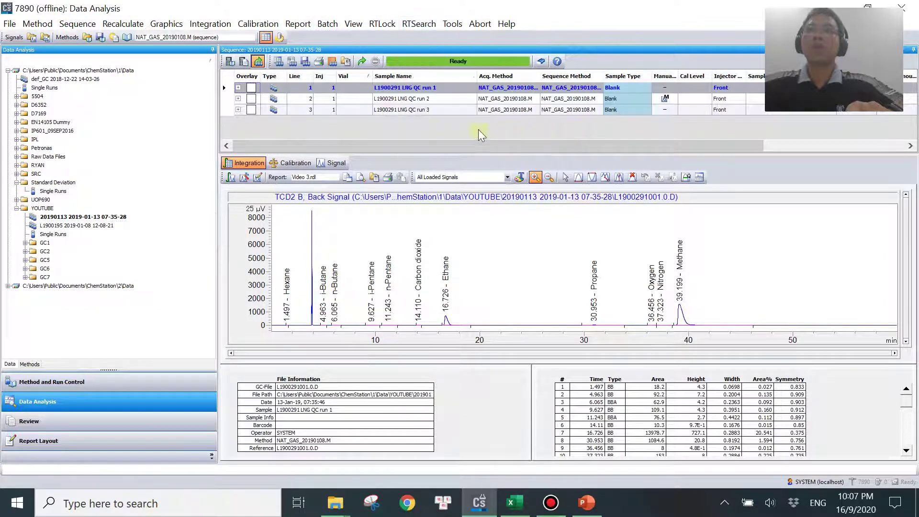
# Select the sample L1900291 LNG QC run 1 in the sequence's injection table.
pyautogui.click(401, 88)
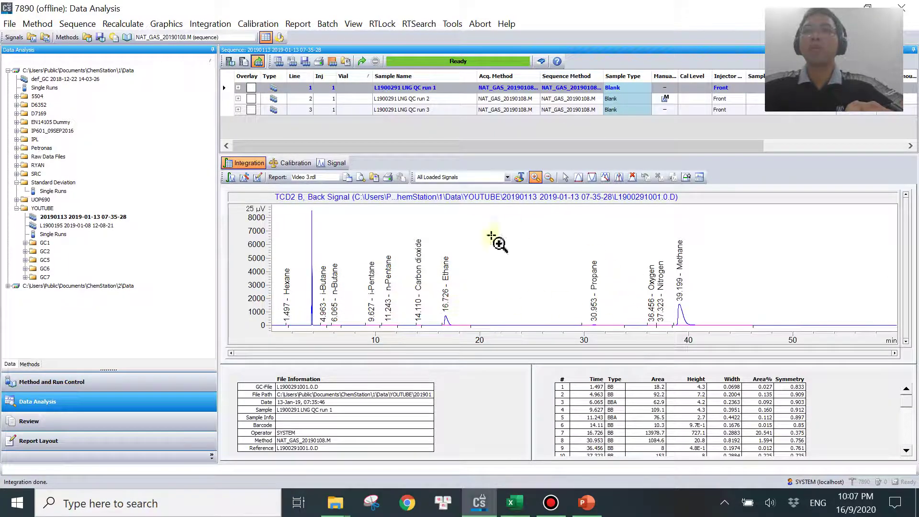
# Zoom in on the small baseline peaks of run 1 and examine the same region in LNG QC run 2 and run 3.
pyautogui.moveTo(275, 318); pyautogui.dragTo(674, 320)
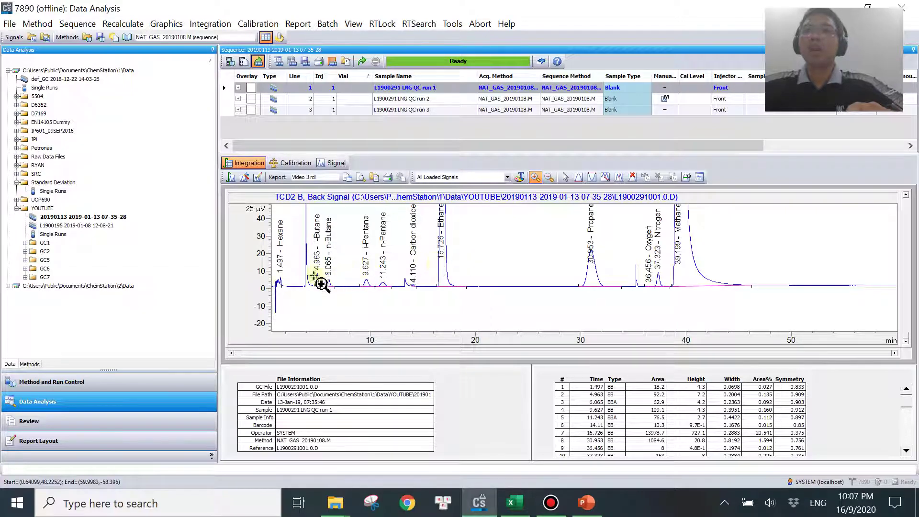
pyautogui.moveTo(272, 275); pyautogui.dragTo(730, 286)
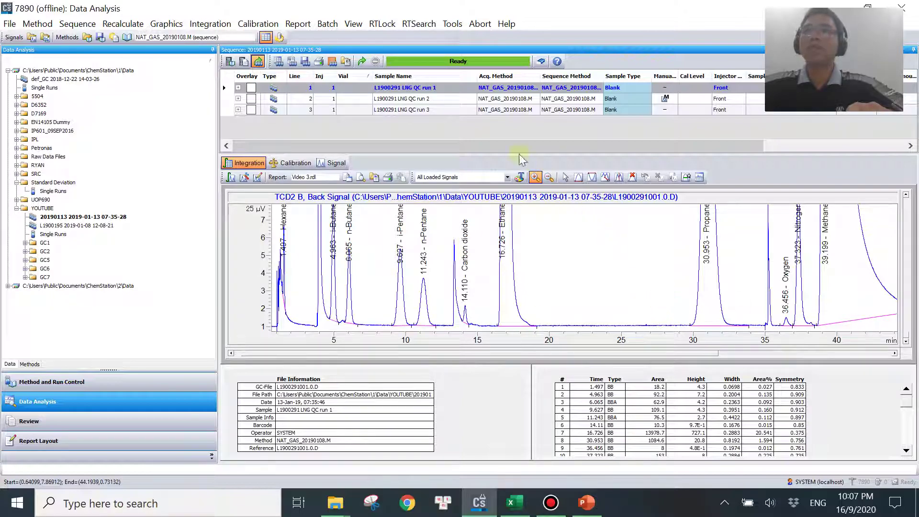
pyautogui.click(456, 96)
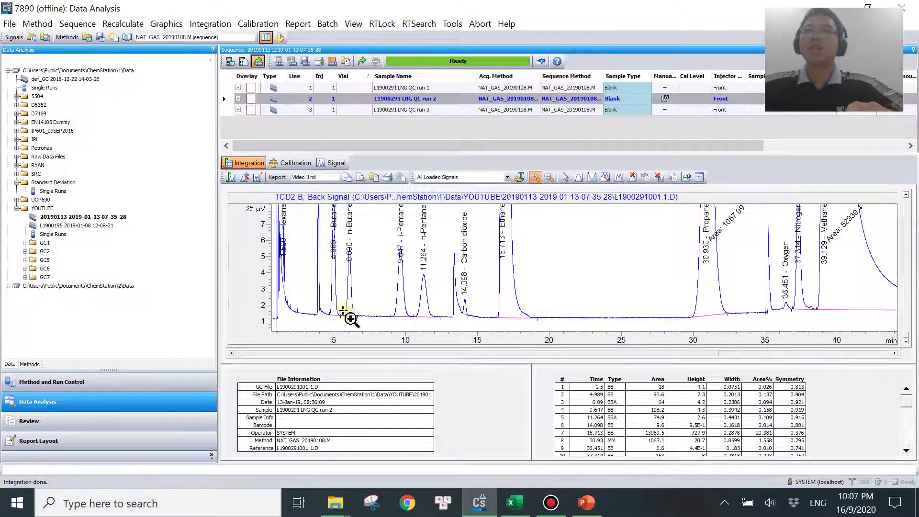
pyautogui.click(406, 110)
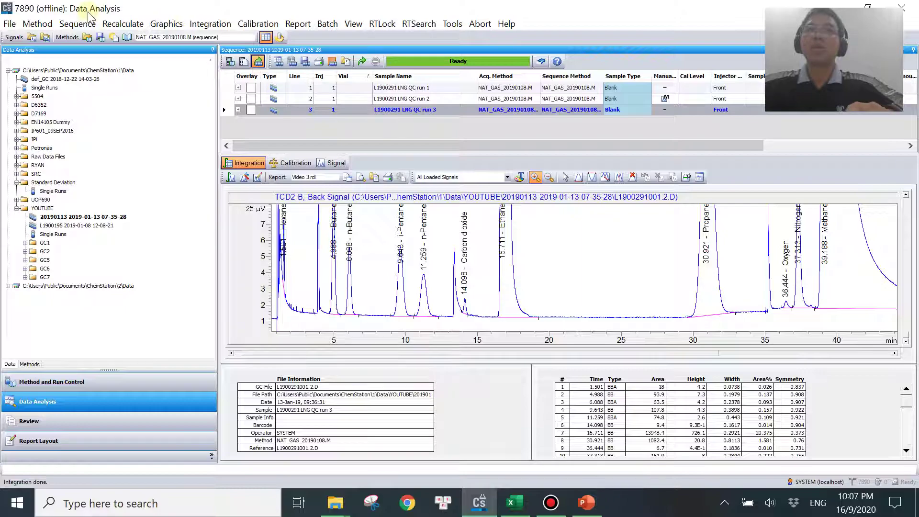
# Review the sequence output options and classic summary report setup in the sequence parameters, then close them without saving.
pyautogui.click(82, 26)
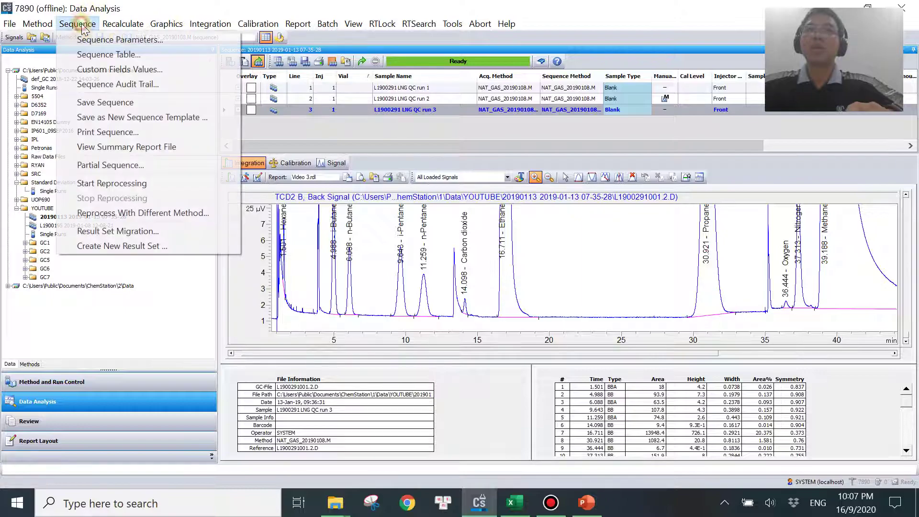
pyautogui.click(175, 41)
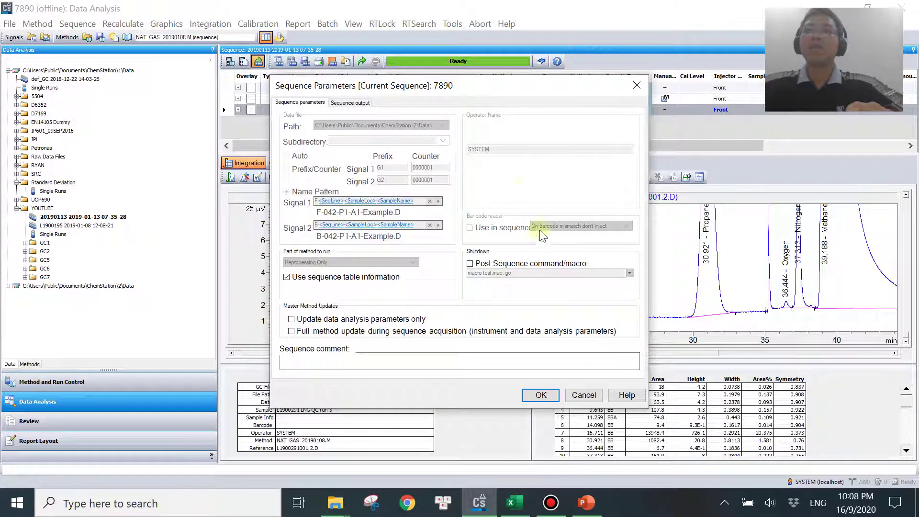
pyautogui.click(350, 103)
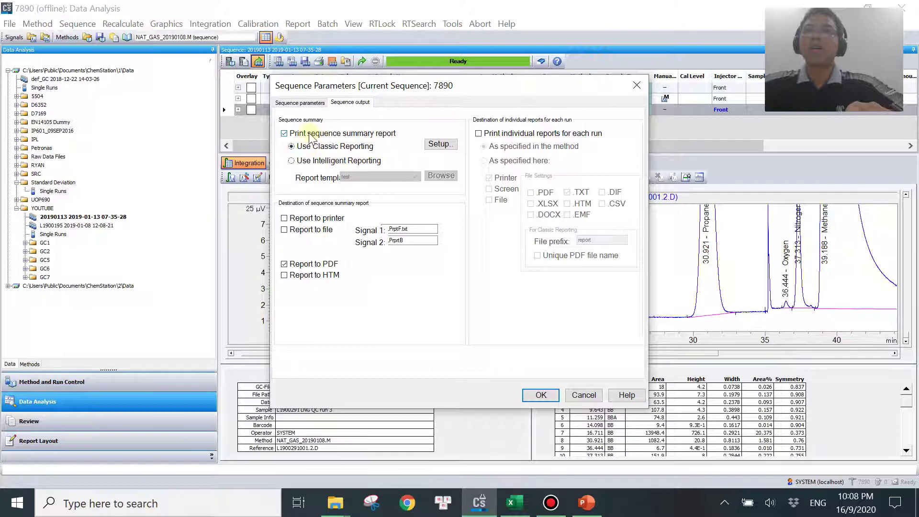
pyautogui.click(284, 134)
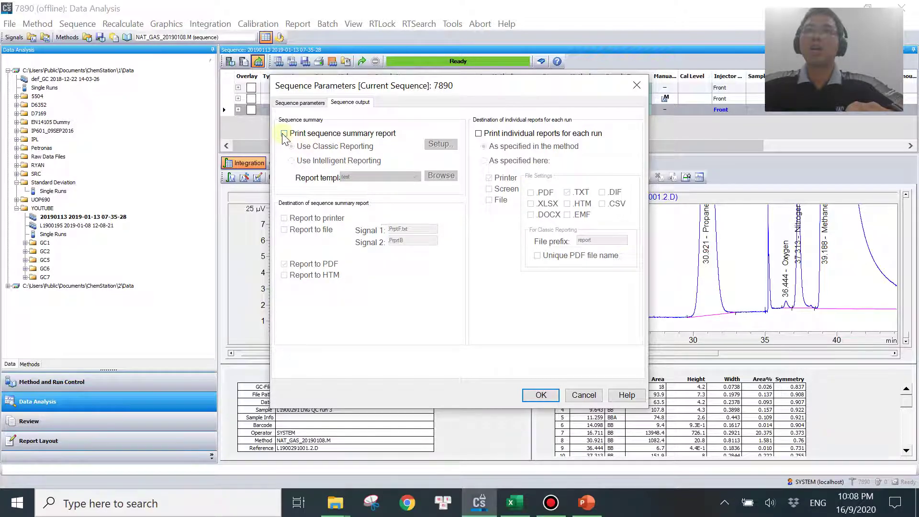
pyautogui.click(285, 134)
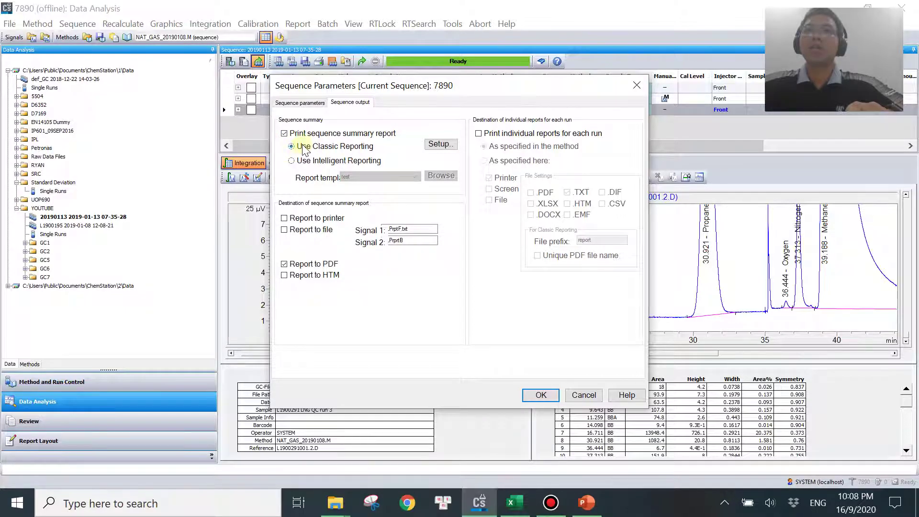
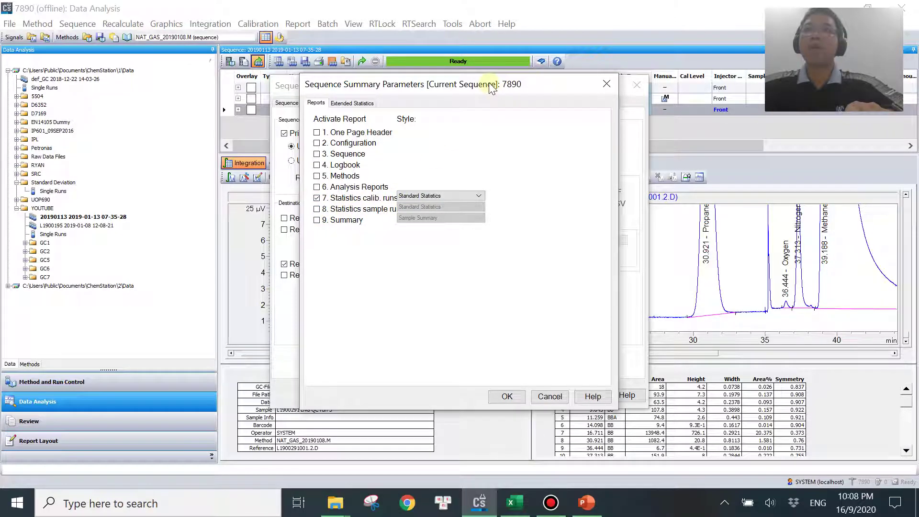
pyautogui.click(551, 396)
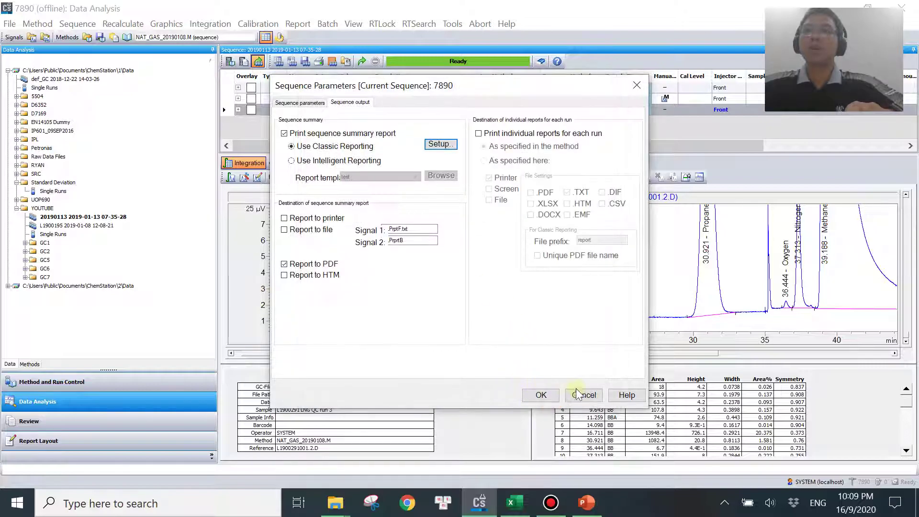
pyautogui.click(595, 398)
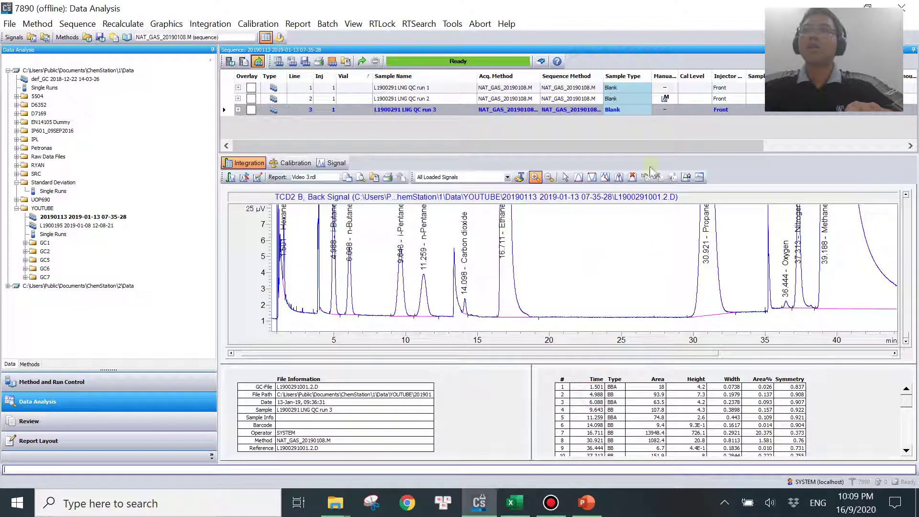
# Check the sample type choices for line 1 in the sequence table and close the table without saving.
pyautogui.click(628, 90)
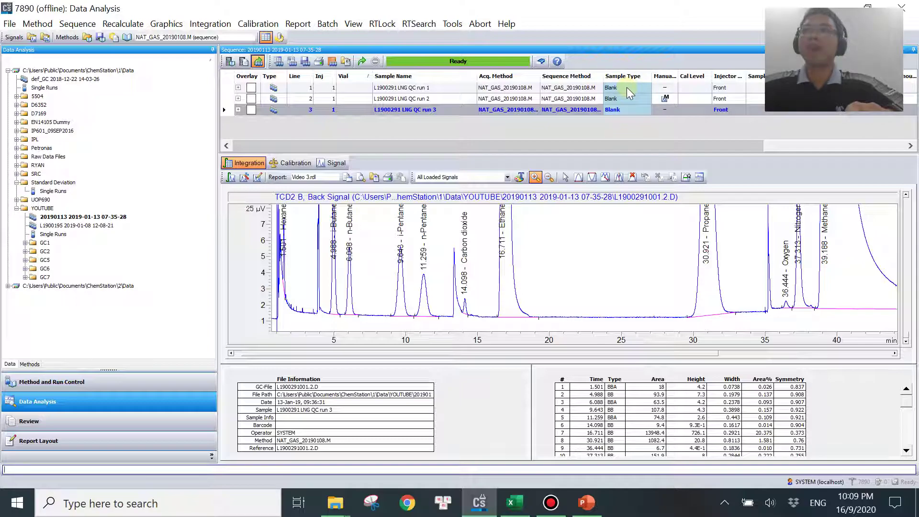
pyautogui.click(627, 102)
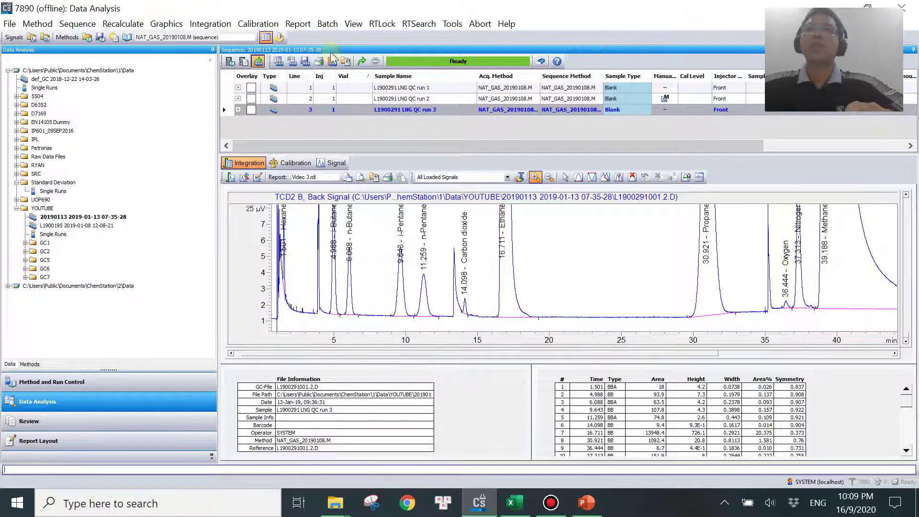
pyautogui.click(77, 23)
pyautogui.click(111, 56)
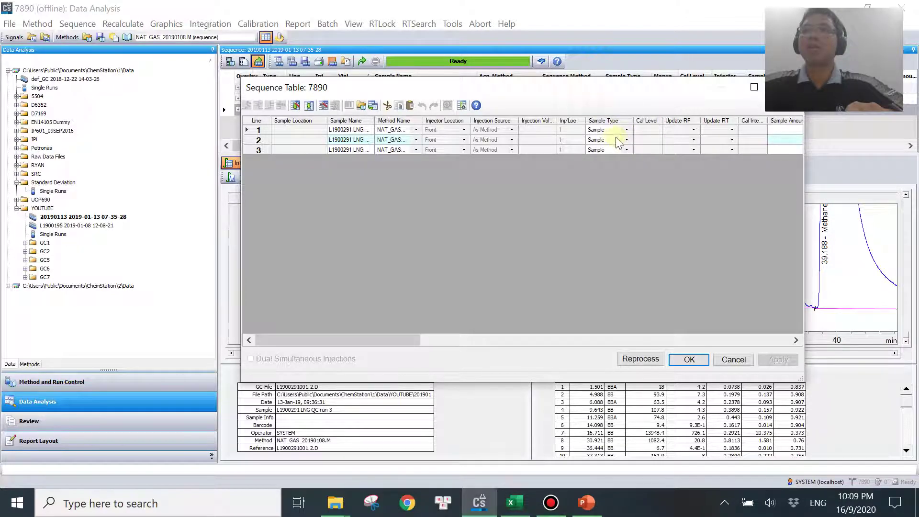
pyautogui.click(625, 130)
pyautogui.click(625, 130)
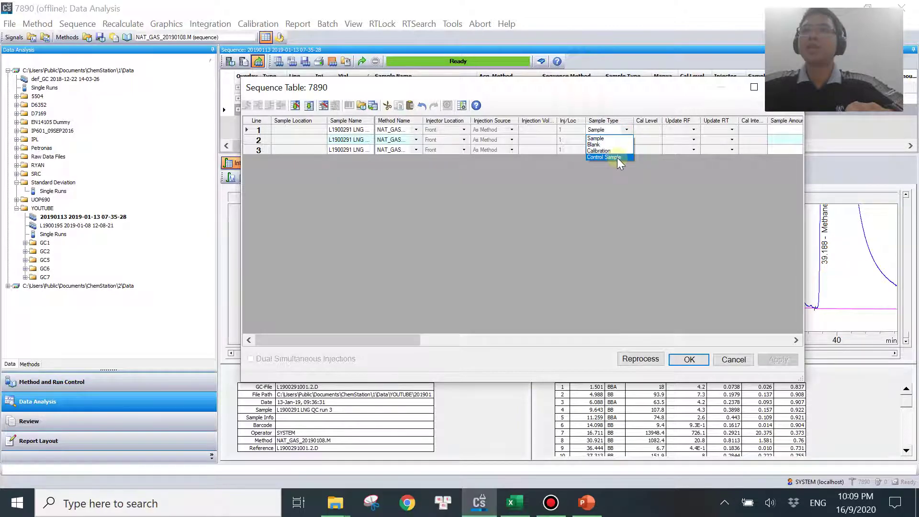
pyautogui.click(618, 189)
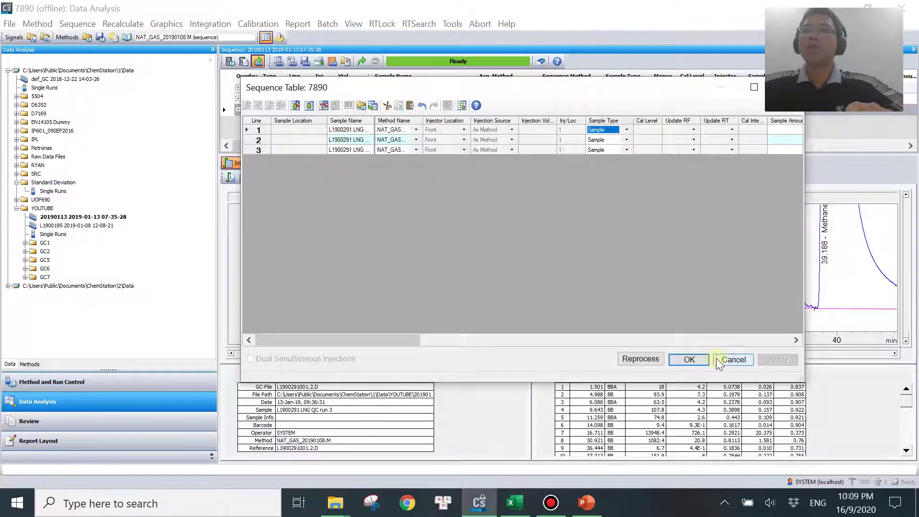
pyautogui.click(732, 359)
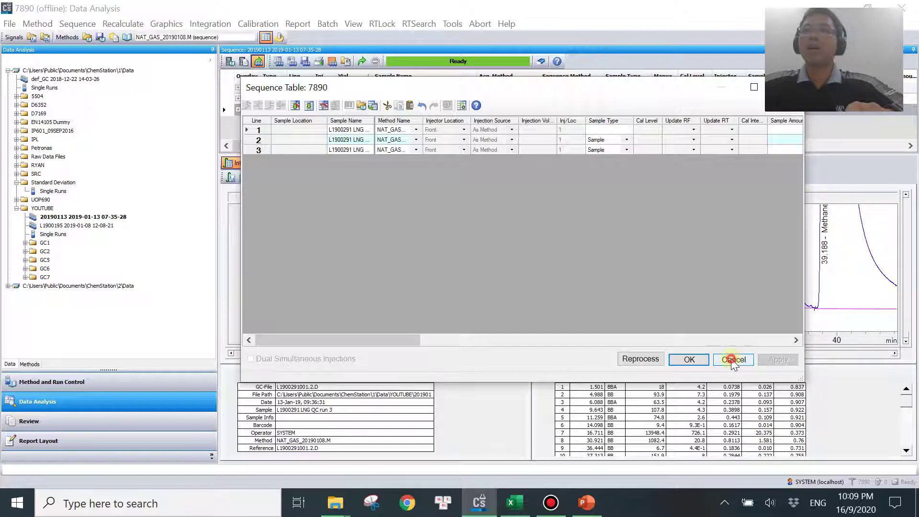
# Set the classic sequence summary report to include Statistics sample runs in Standard Statistics style instead of Statistics calib. runs.
pyautogui.click(77, 24)
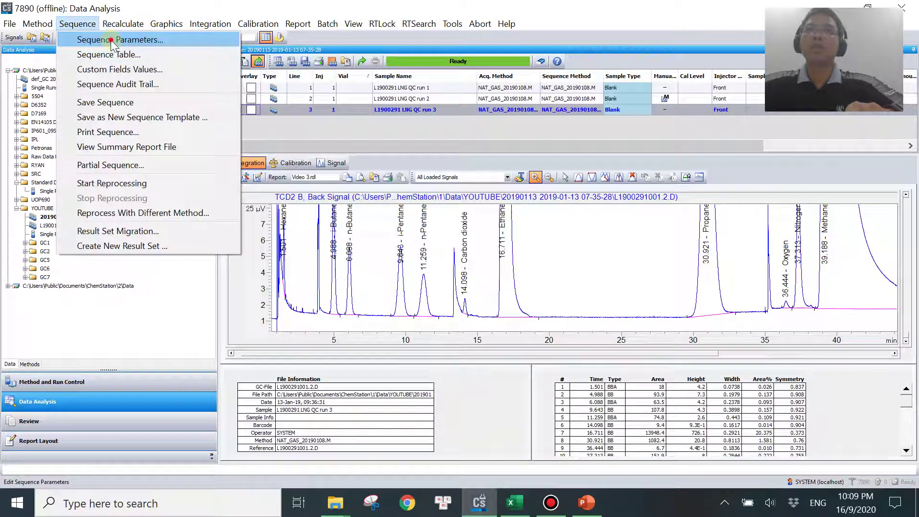
pyautogui.click(91, 38)
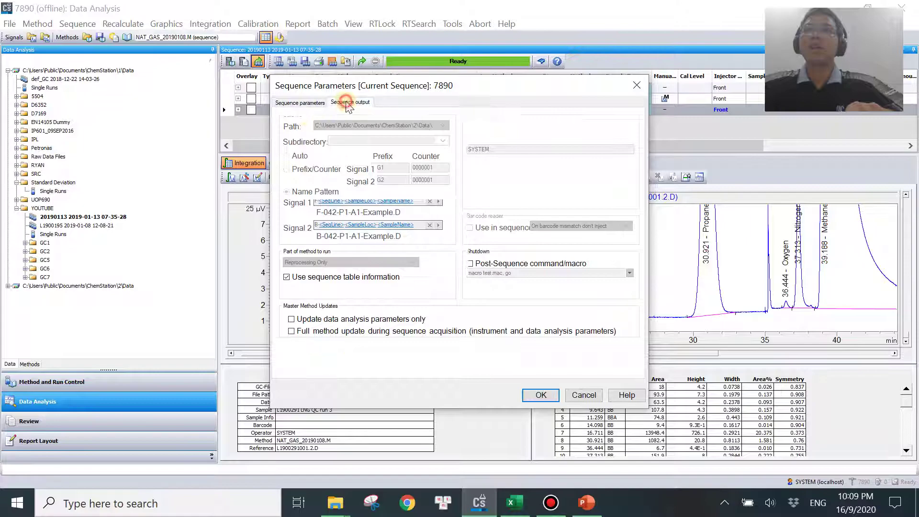
pyautogui.click(350, 102)
pyautogui.click(440, 144)
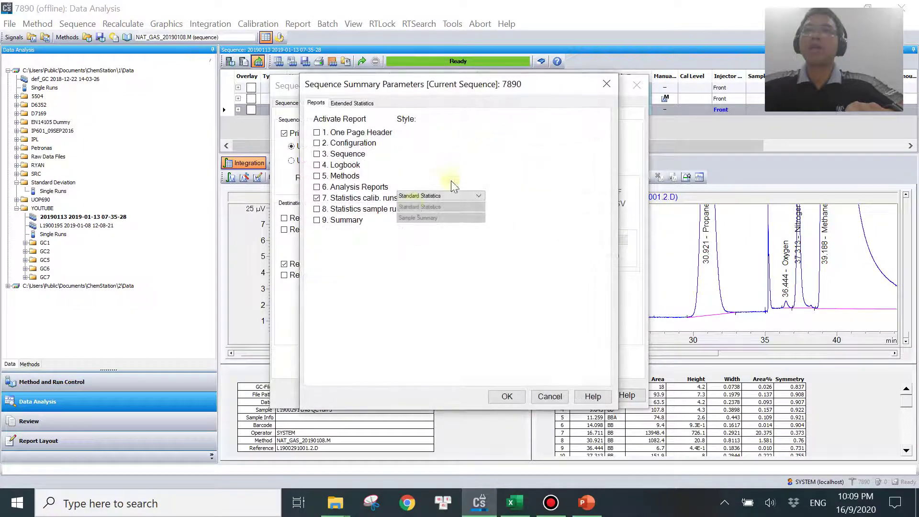
pyautogui.click(365, 198)
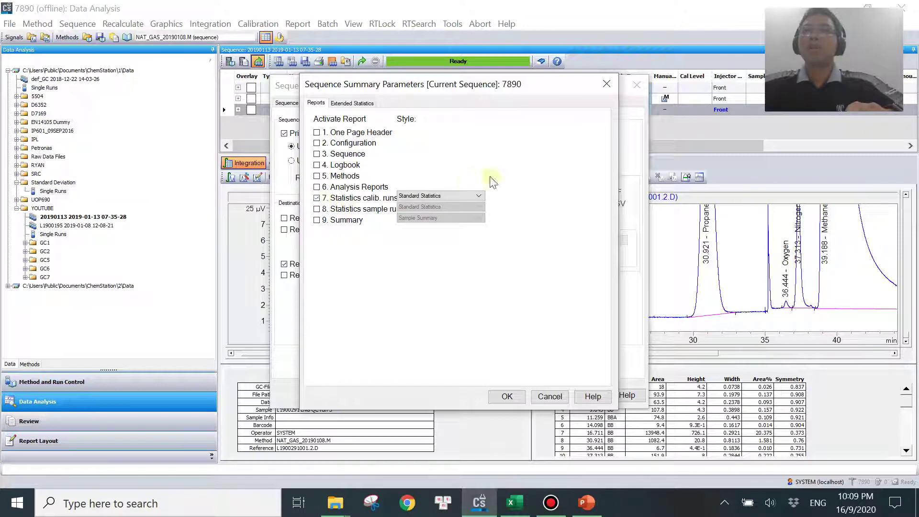
pyautogui.click(317, 198)
pyautogui.click(317, 209)
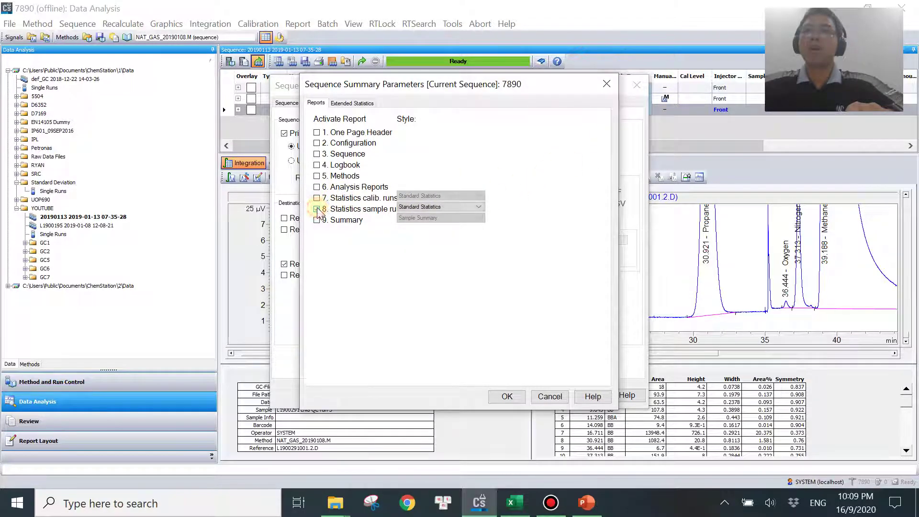
pyautogui.click(478, 207)
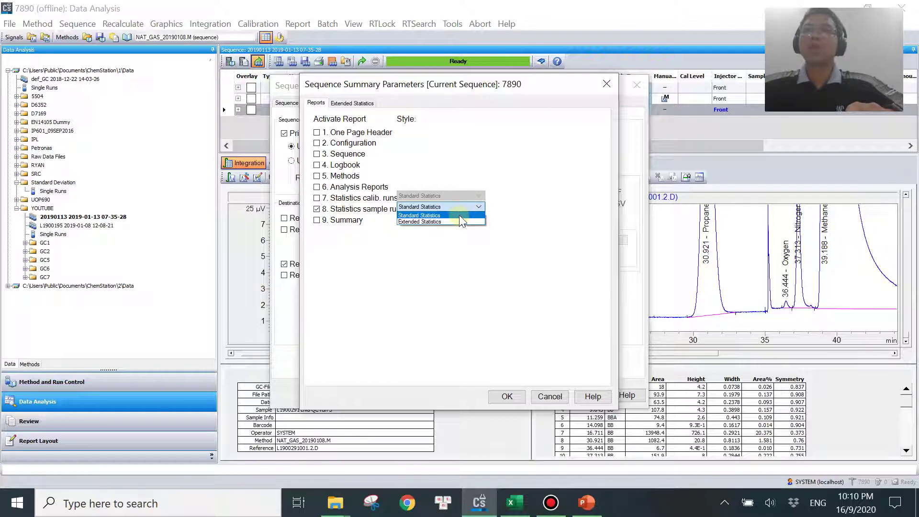
pyautogui.click(462, 216)
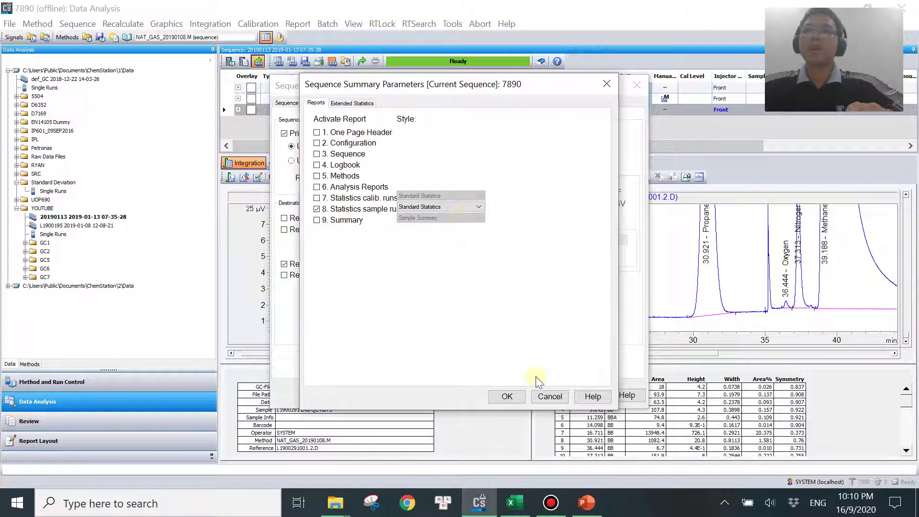
pyautogui.click(507, 396)
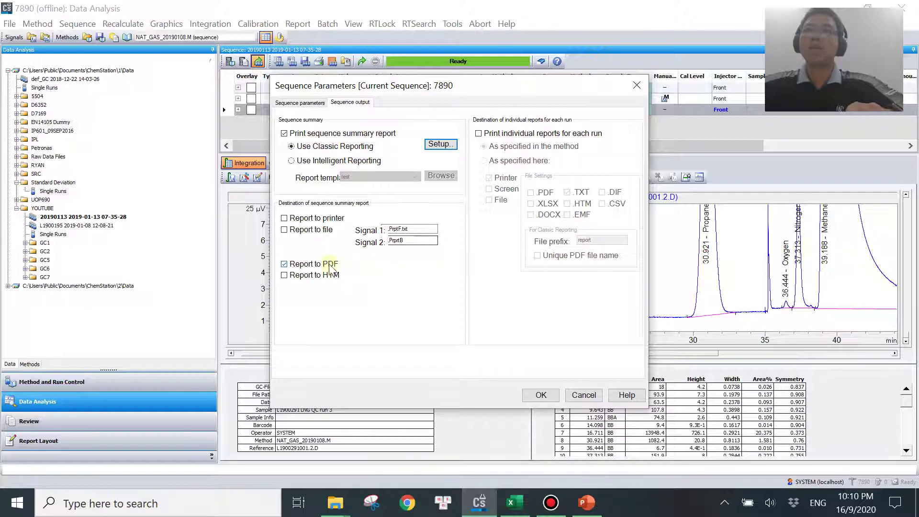
# Name the Signal 1 summary report file SD and apply the sequence parameters.
pyautogui.moveTo(426, 229); pyautogui.dragTo(387, 260)
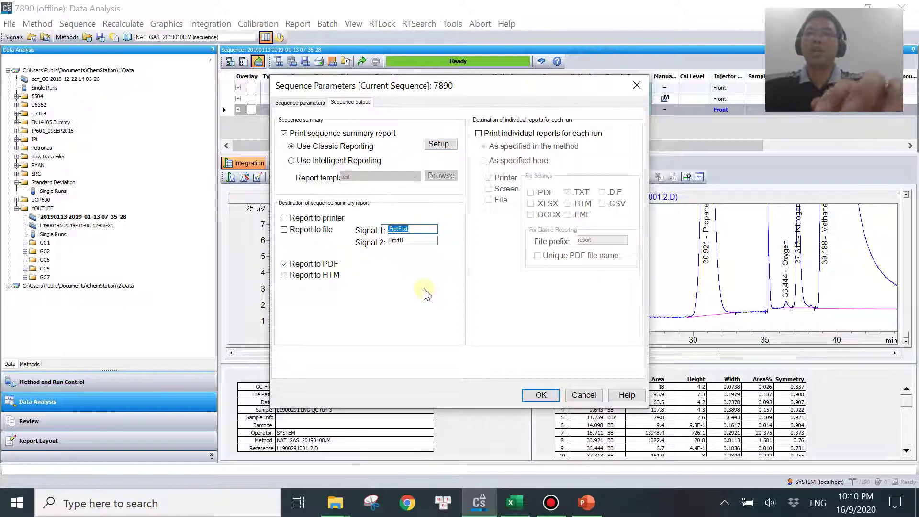
pyautogui.write('SD')
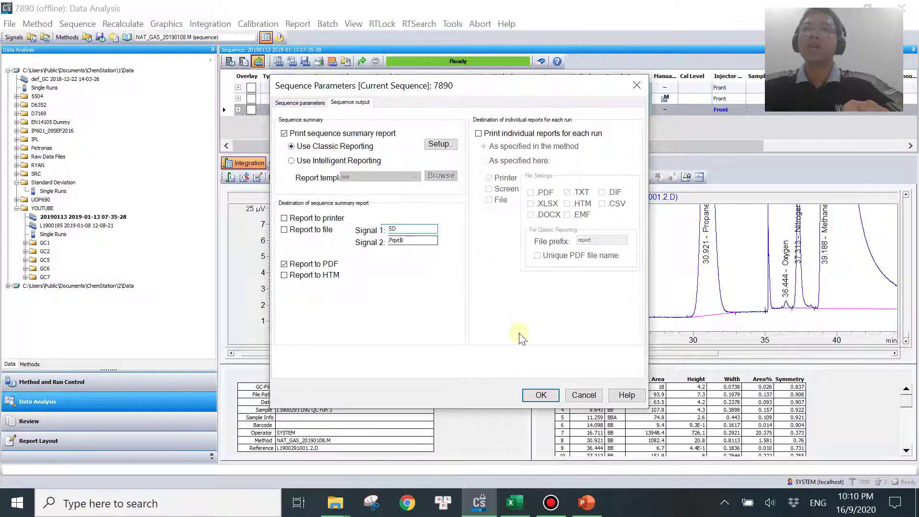
pyautogui.click(540, 394)
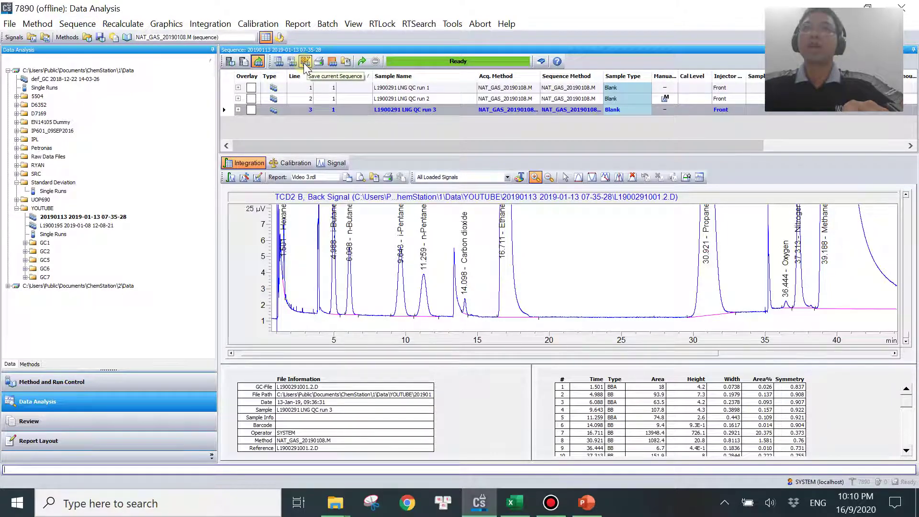
# Save the current sequence and start reprocessing it.
pyautogui.click(305, 62)
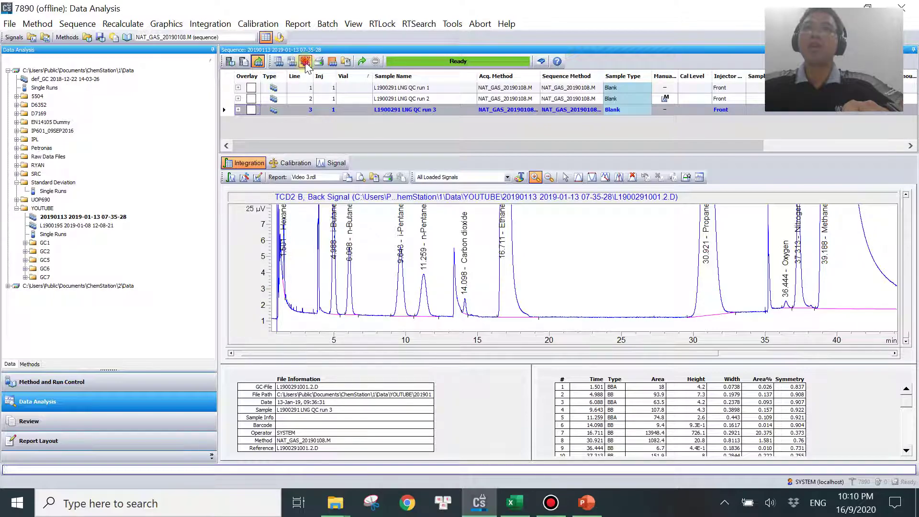
pyautogui.click(77, 24)
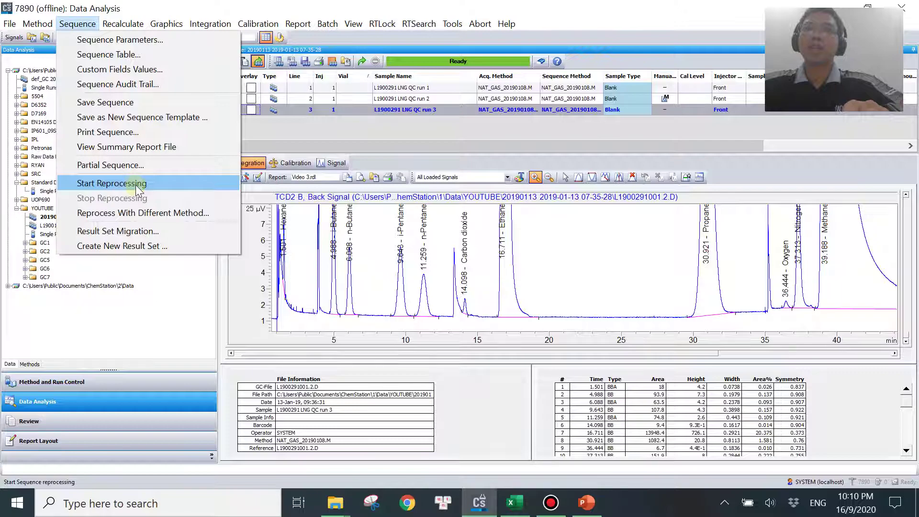
pyautogui.click(376, 58)
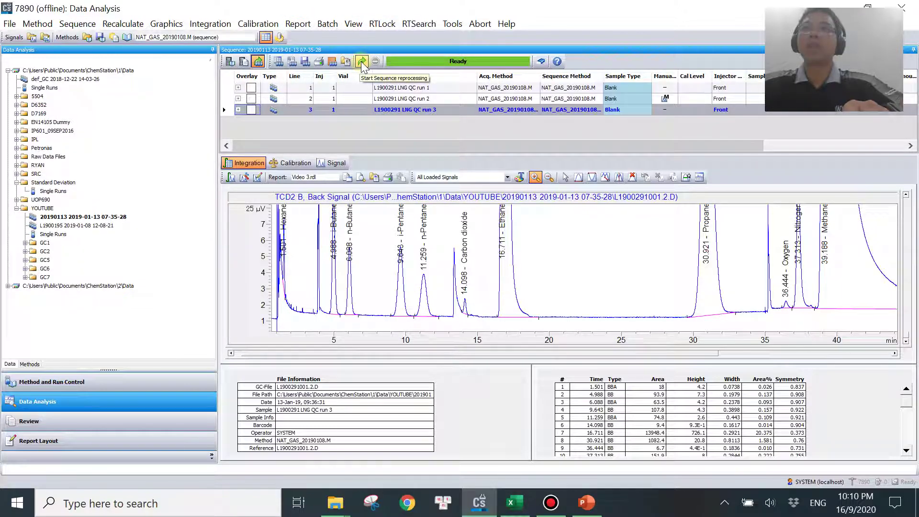
pyautogui.click(362, 62)
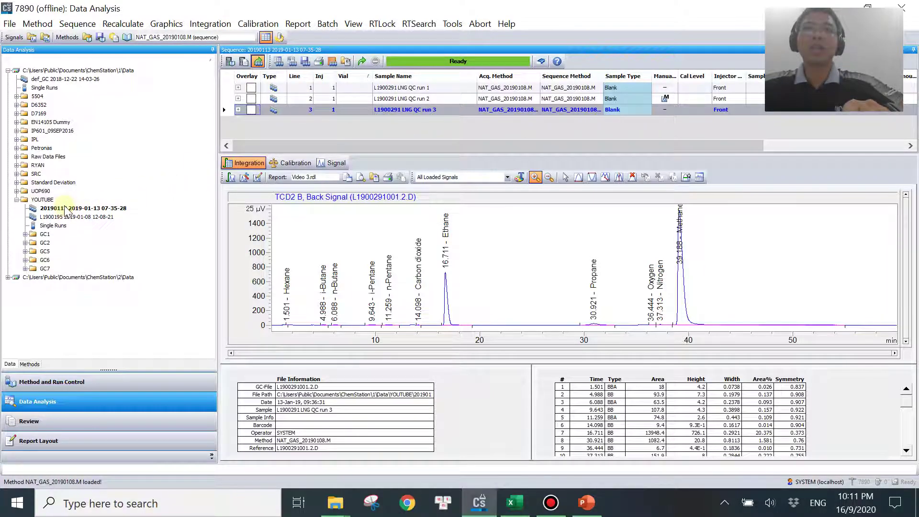
pyautogui.click(334, 502)
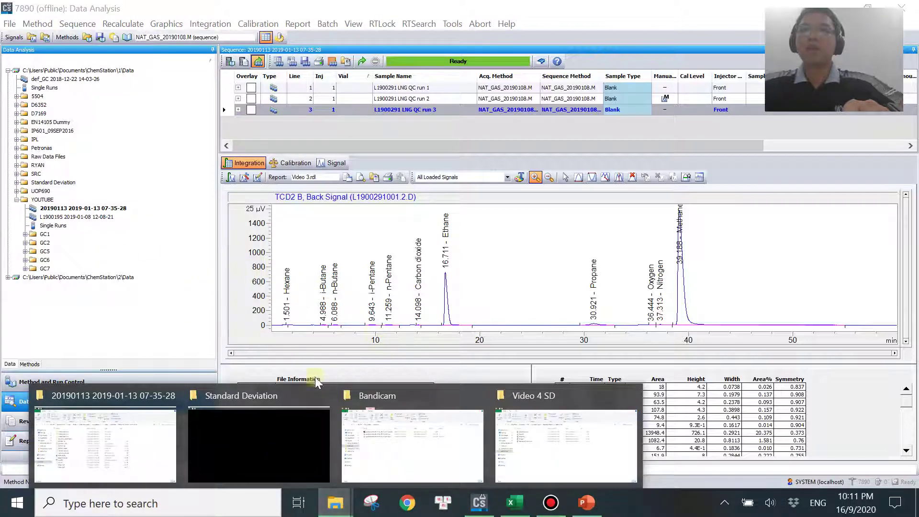
pyautogui.click(113, 421)
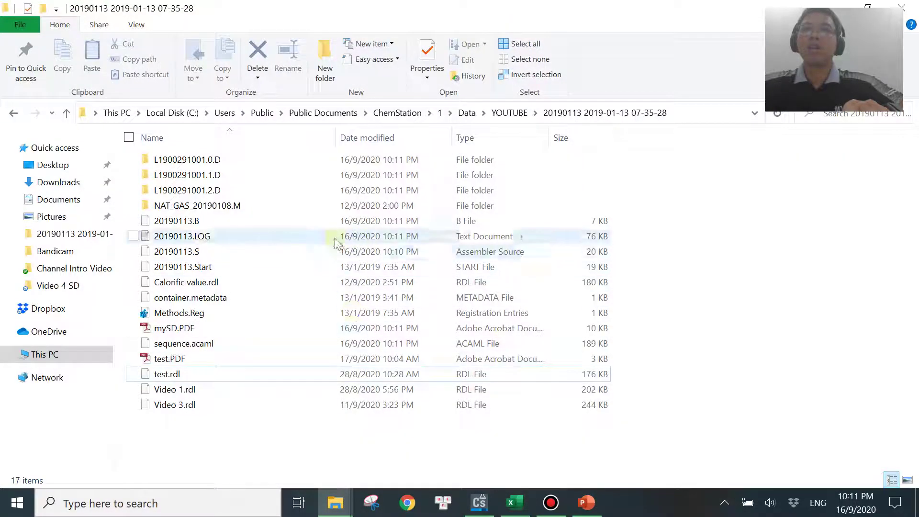
pyautogui.click(241, 329)
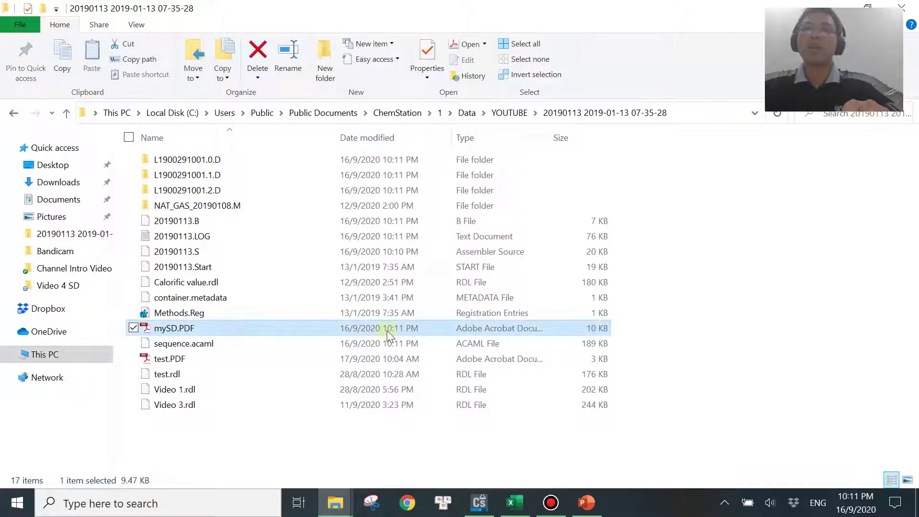
pyautogui.doubleClick(257, 327)
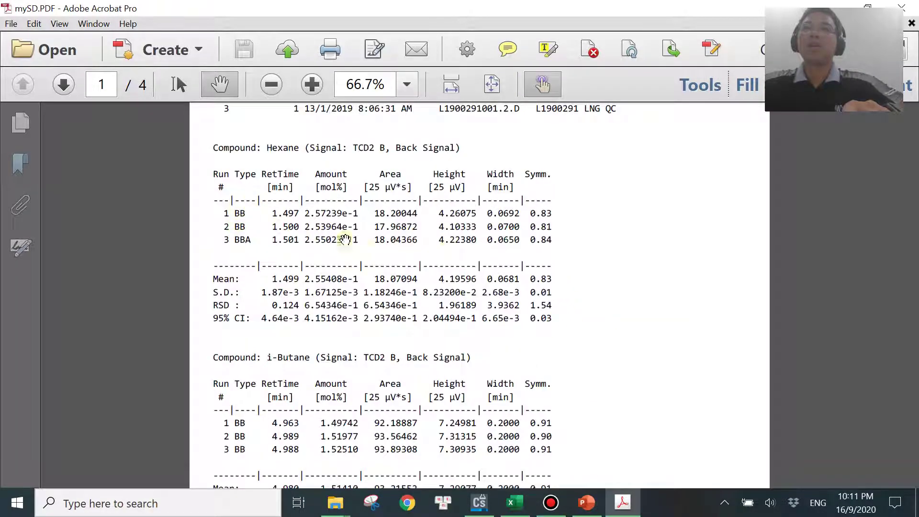
# Review the run list and the mean, S.D., RSD and 95% CI statistics for each compound in the report.
pyautogui.scroll(5, 268, 220)
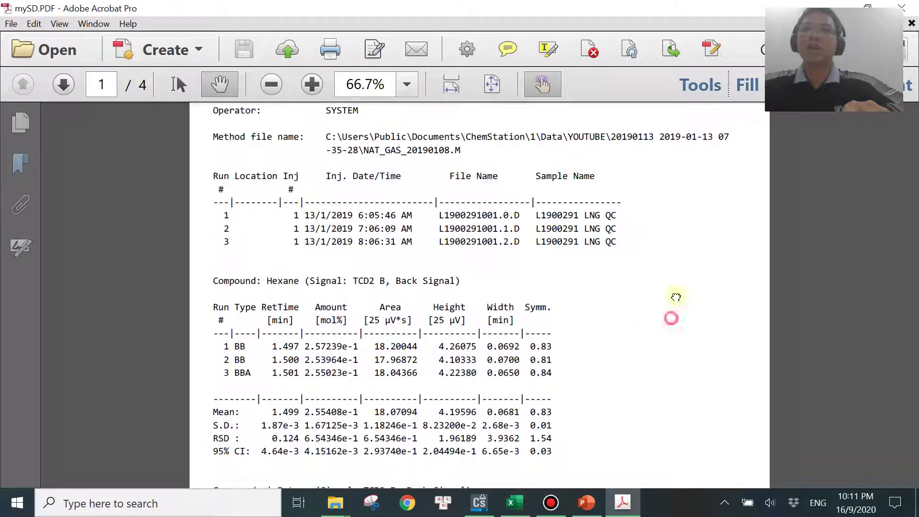
pyautogui.scroll(-3, 305, 218)
pyautogui.scroll(-1, 665, 345)
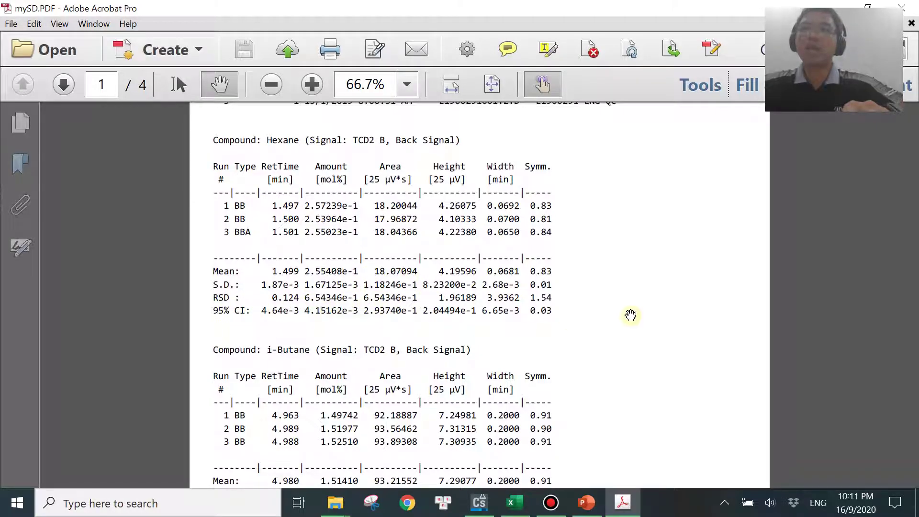
pyautogui.scroll(-5, 622, 326)
pyautogui.scroll(-12, 615, 306)
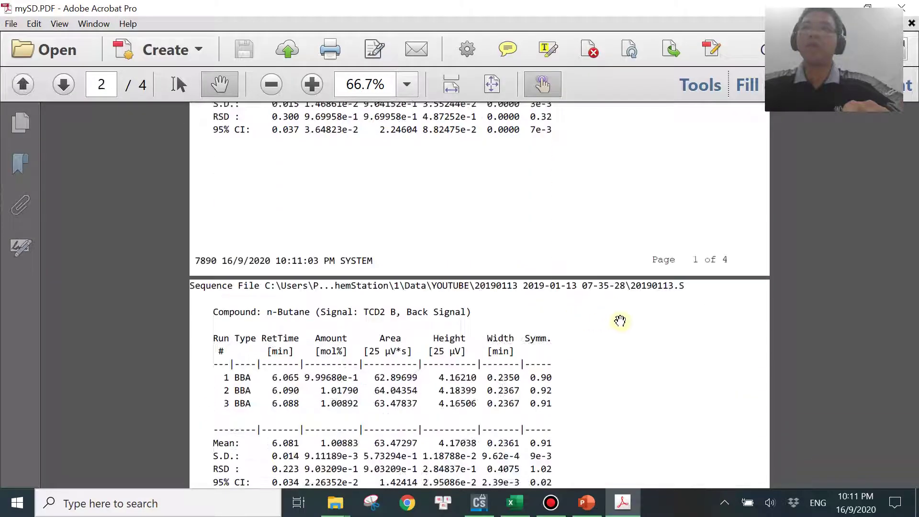
pyautogui.scroll(-2, 622, 317)
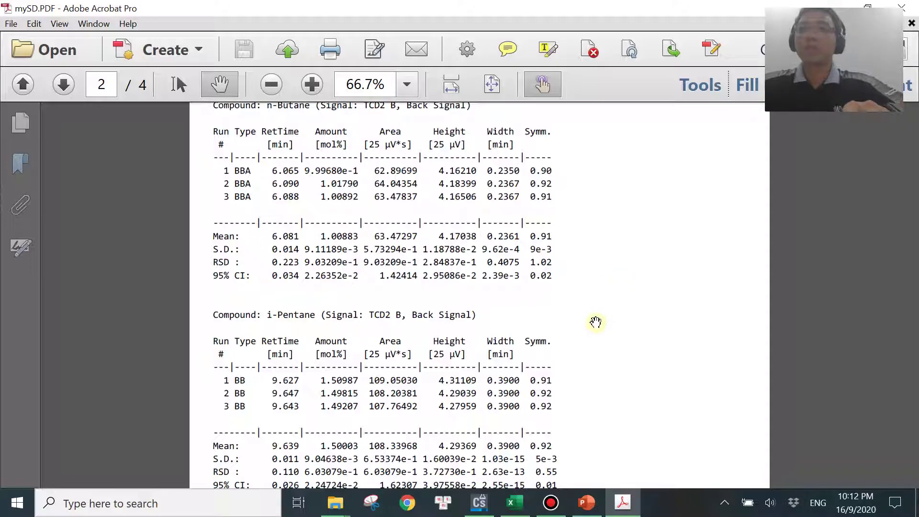
# Switch back to ChemStation and select only L1900291 LNG QC run 2 and run 3 for a partial sequence.
pyautogui.click(483, 508)
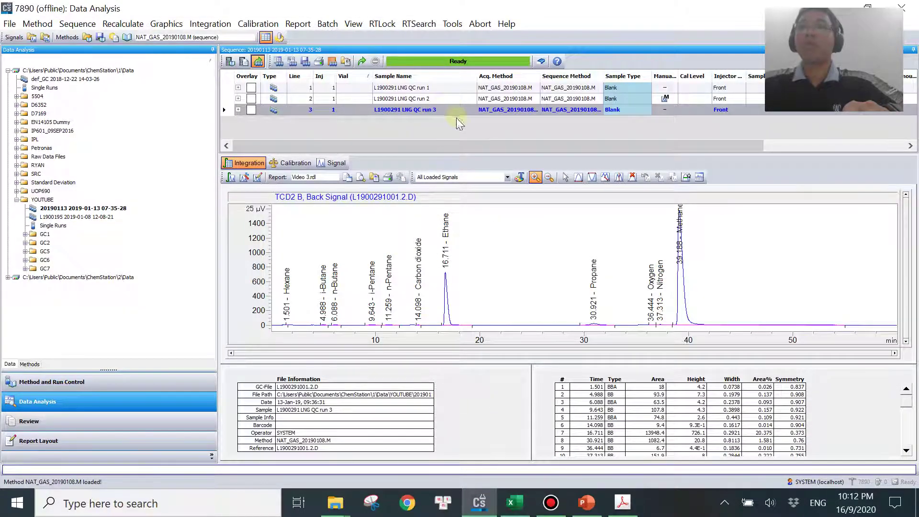
pyautogui.click(440, 99)
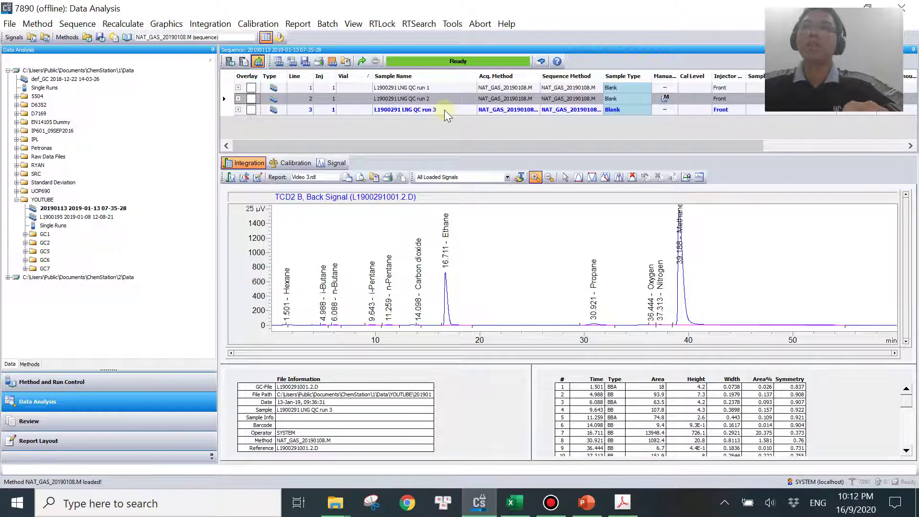
pyautogui.click(77, 24)
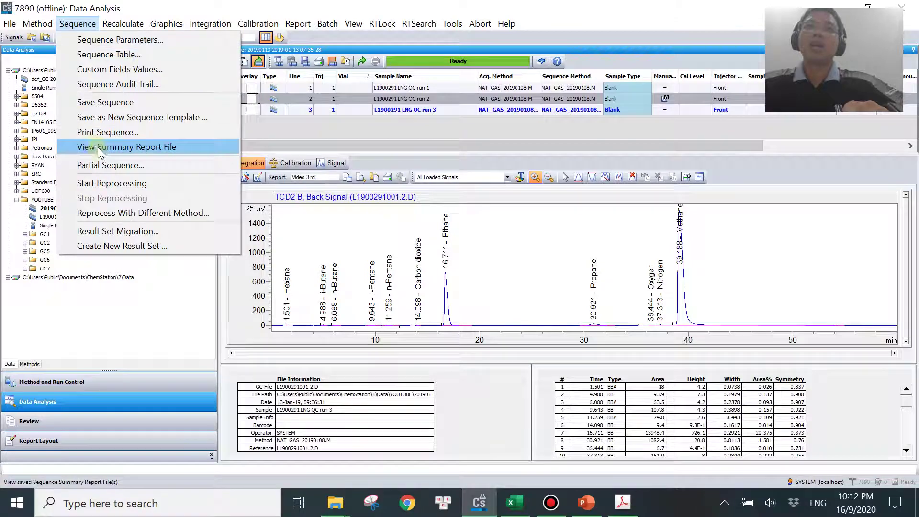
pyautogui.click(172, 165)
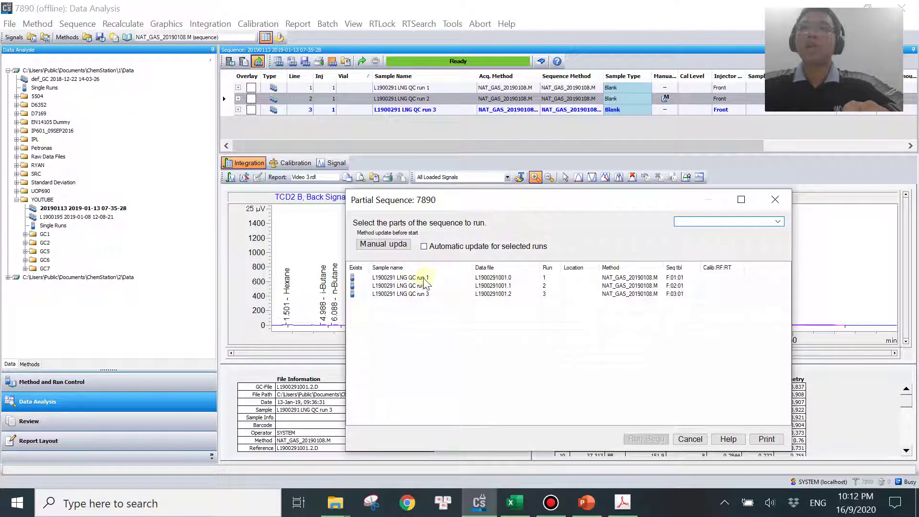
pyautogui.click(435, 286)
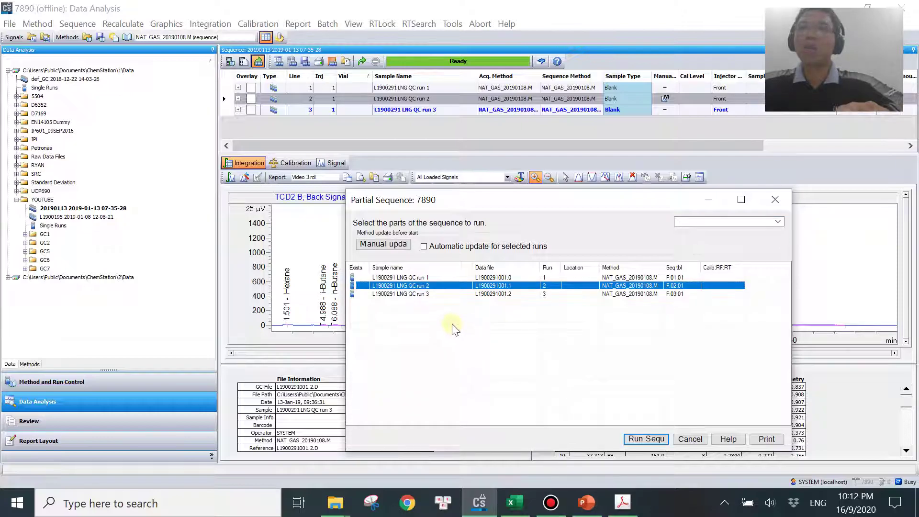
pyautogui.keyDown('shift'); pyautogui.click(440, 294); pyautogui.keyUp('shift')
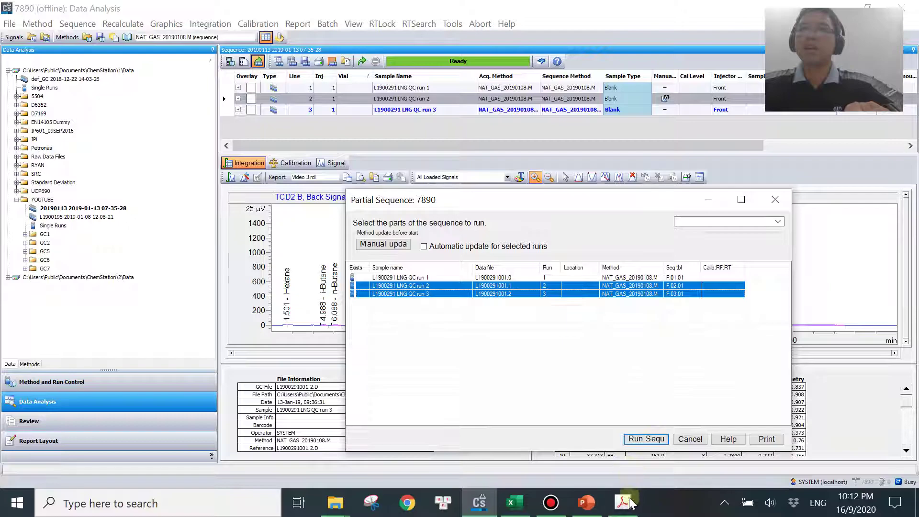
# Close the mySD.PDF report in Acrobat and run the partial sequence on the selected runs.
pyautogui.moveTo(623, 508)
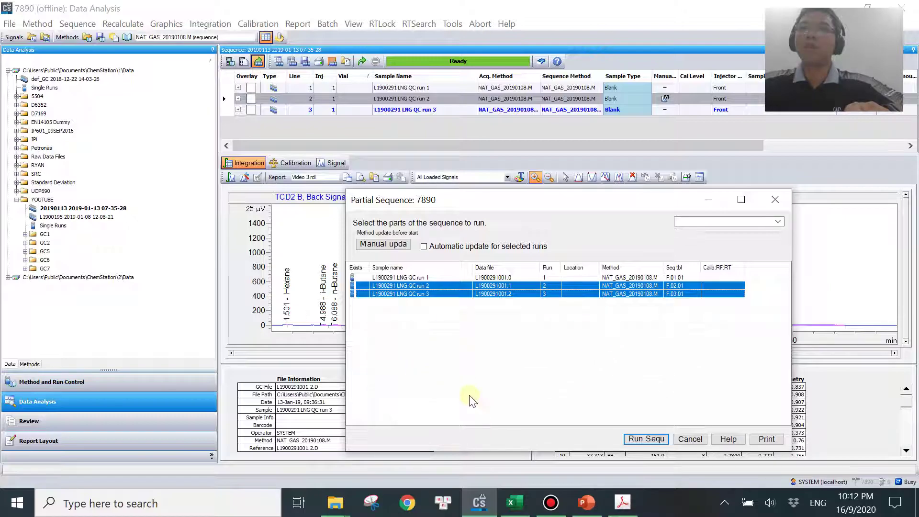
pyautogui.rightClick(625, 507)
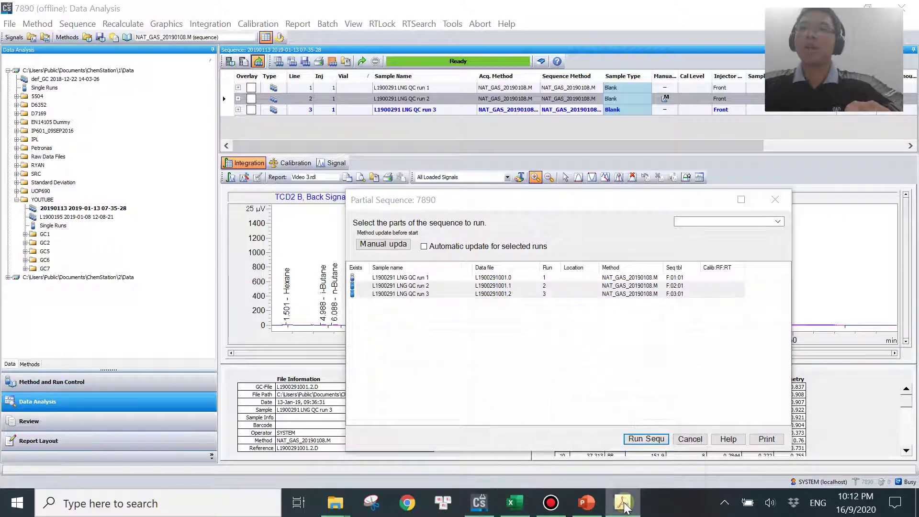
pyautogui.click(623, 505)
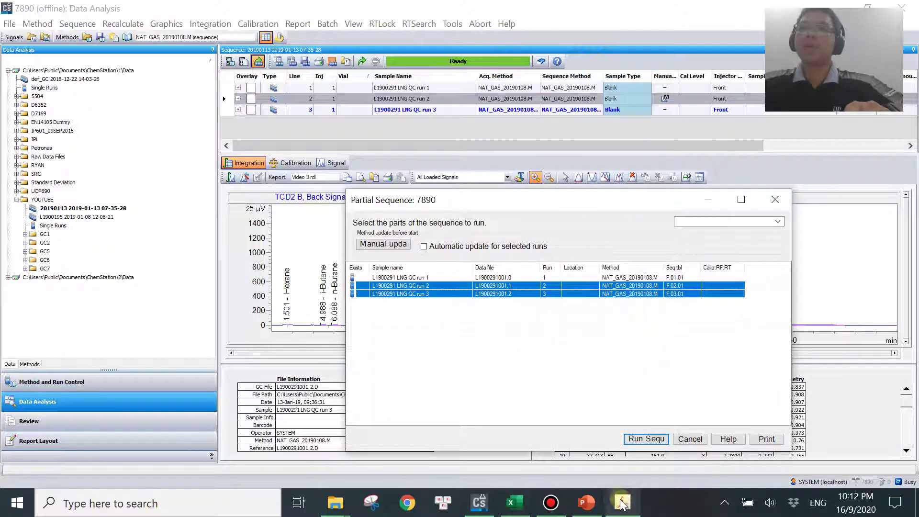
pyautogui.click(623, 505)
pyautogui.click(902, 7)
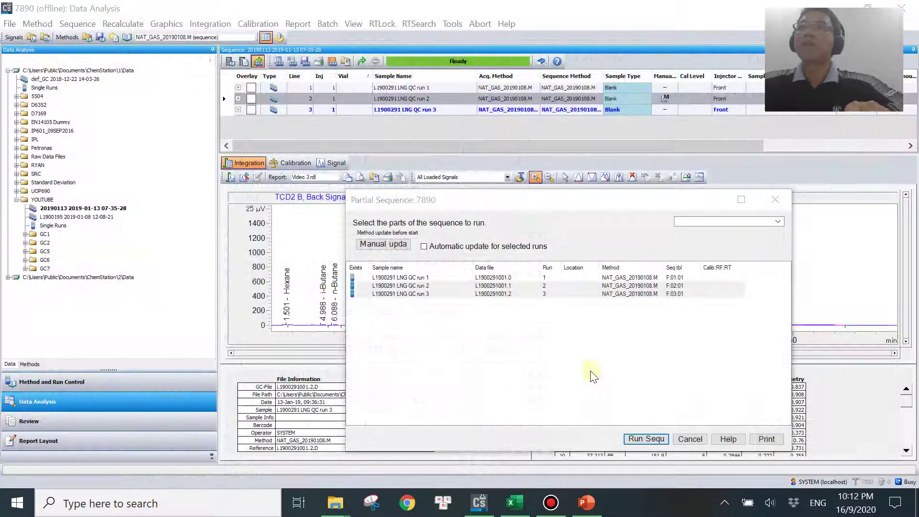
pyautogui.click(639, 437)
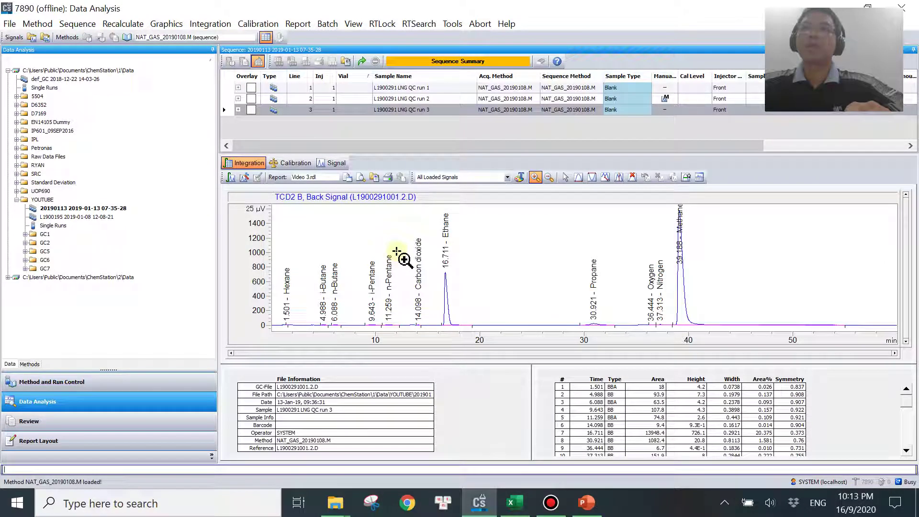
# Switch to File Explorer and open the regenerated mySD.PDF report from the sequence folder.
pyautogui.click(335, 502)
pyautogui.click(119, 419)
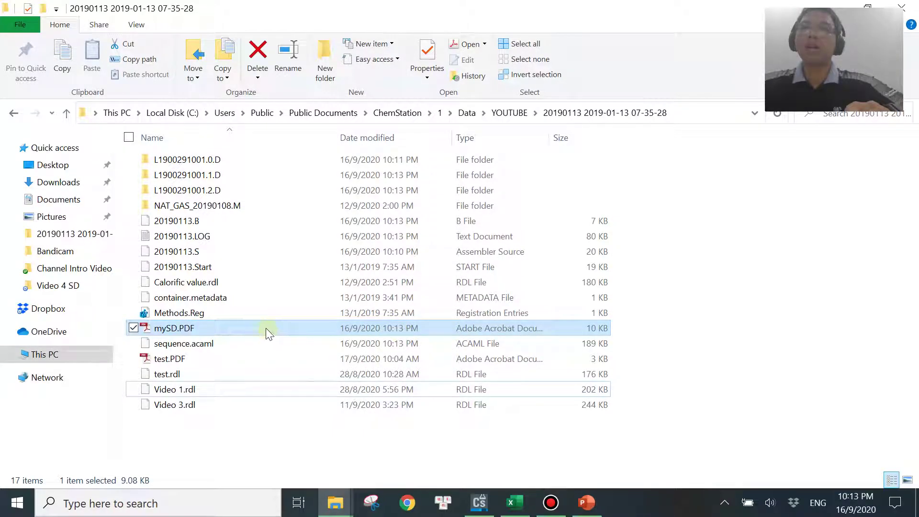
pyautogui.doubleClick(308, 327)
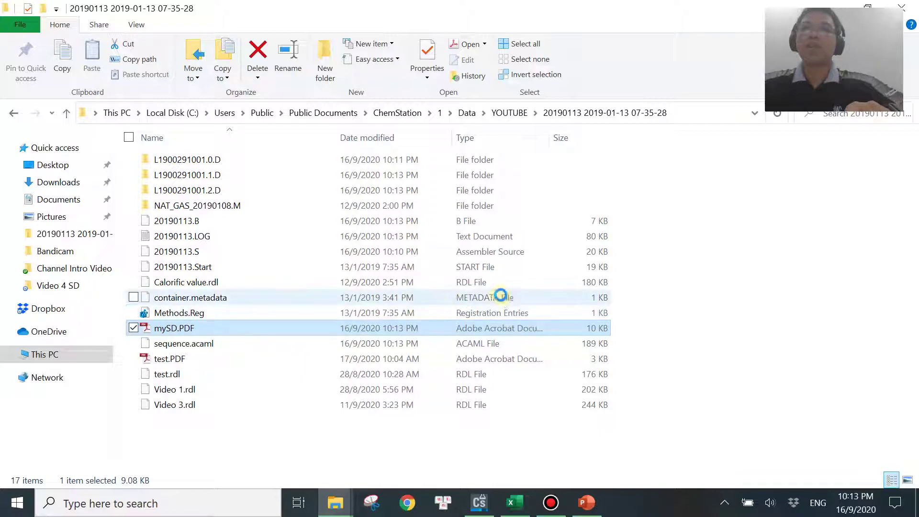
# Examine the run list and compound statistics in the partial-sequence report and close the PDF.
pyautogui.scroll(-3, 541, 320)
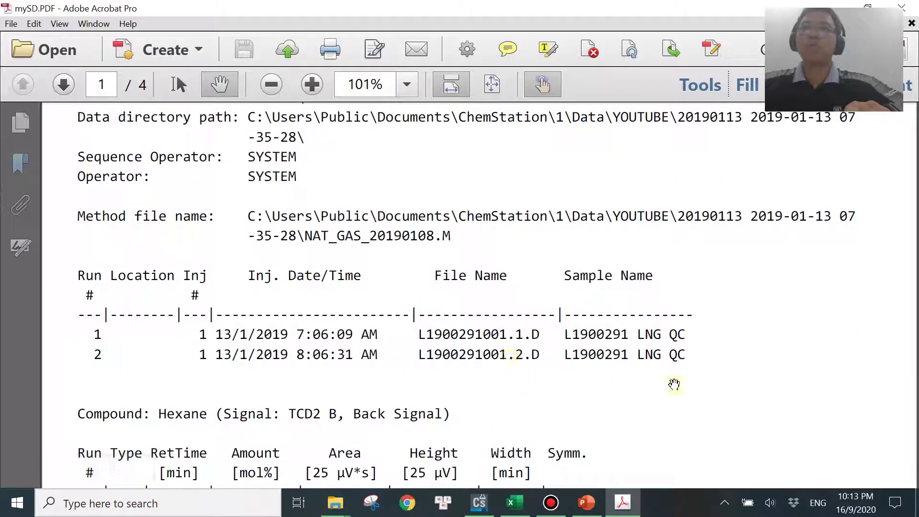
pyautogui.scroll(-3, 660, 395)
pyautogui.scroll(-4, 635, 382)
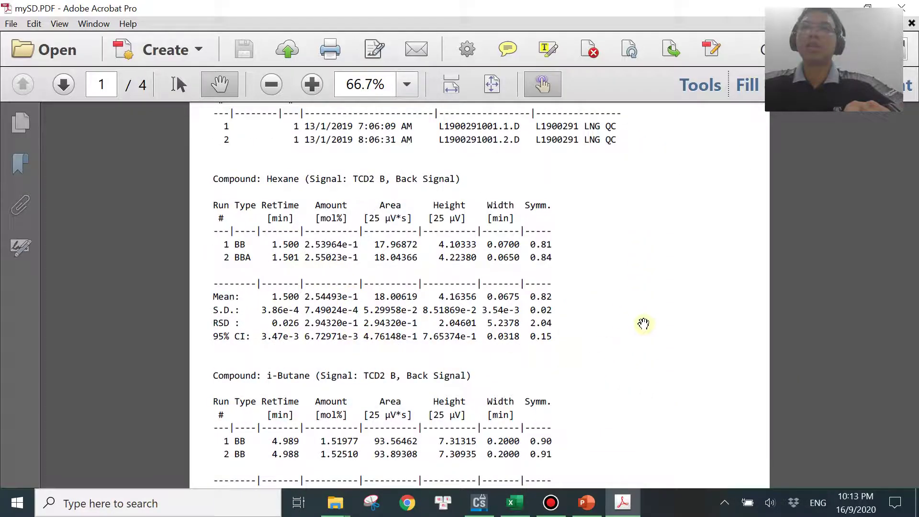
pyautogui.scroll(-4, 641, 332)
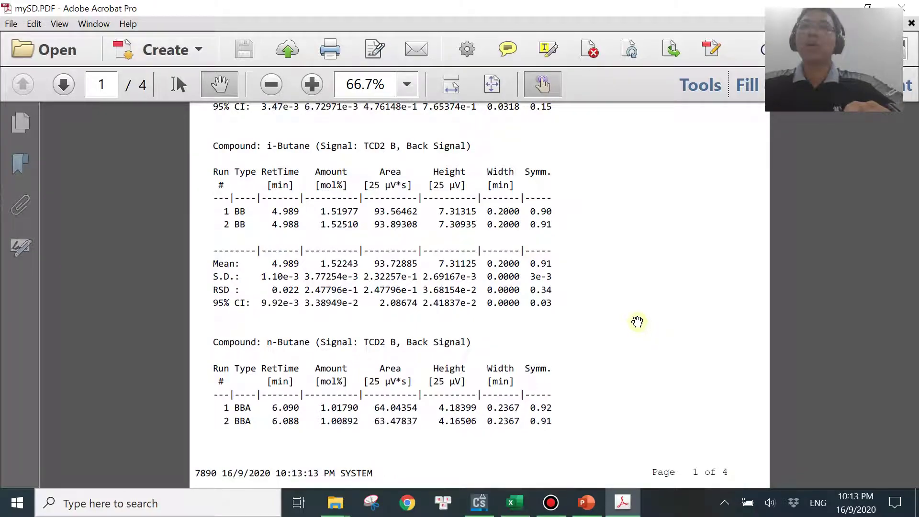
pyautogui.scroll(4, 637, 321)
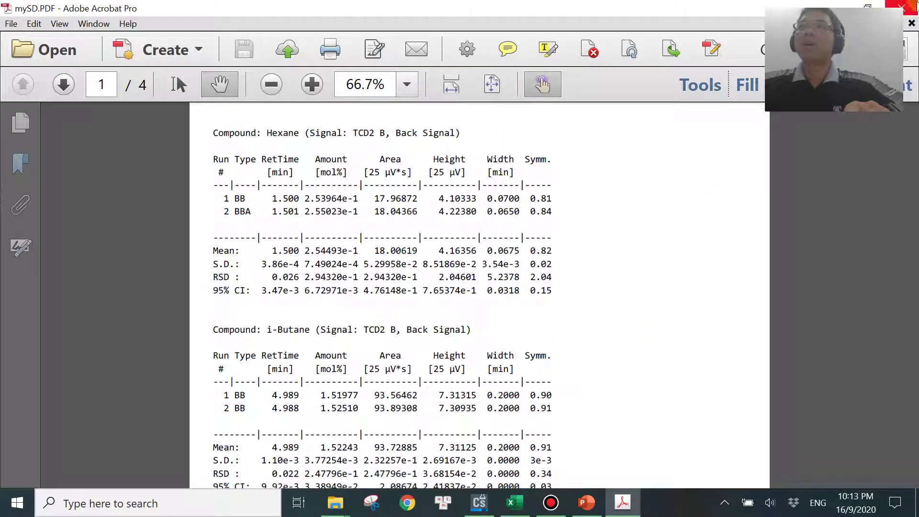
pyautogui.click(902, 7)
# Load the Single Runs of the Standard Deviation folder in ChemStation and check which sequence commands are available for them.
pyautogui.click(479, 503)
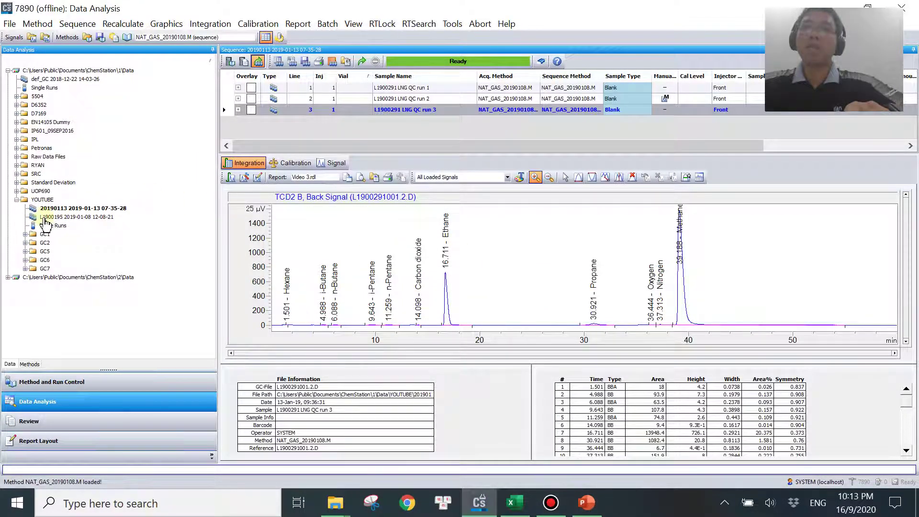
pyautogui.click(17, 200)
pyautogui.click(16, 182)
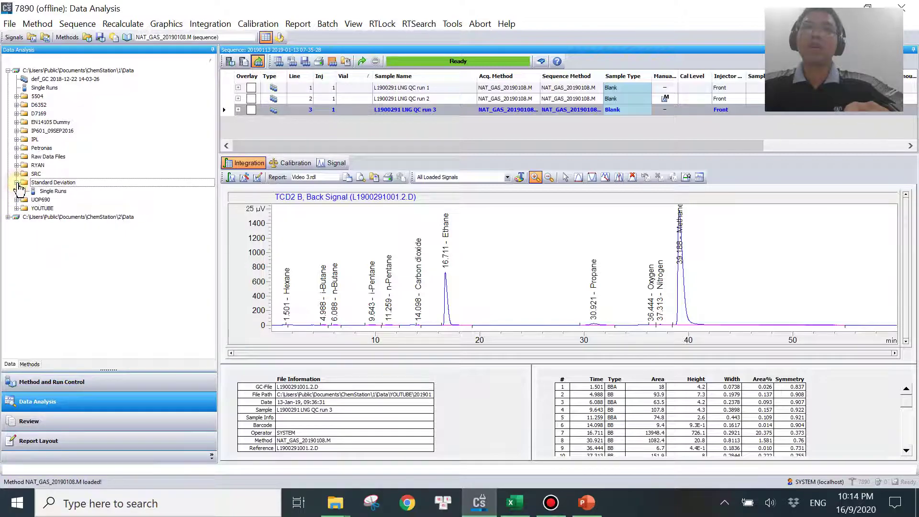
pyautogui.click(52, 191)
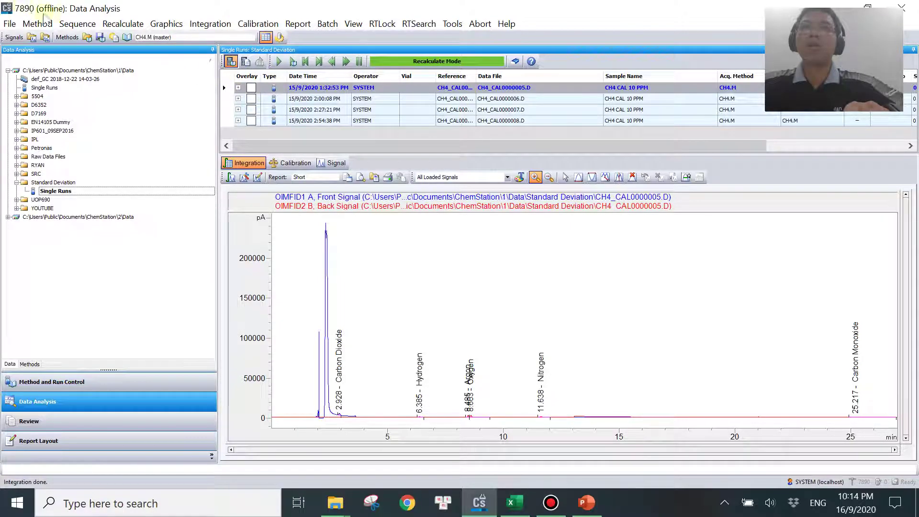
pyautogui.click(78, 24)
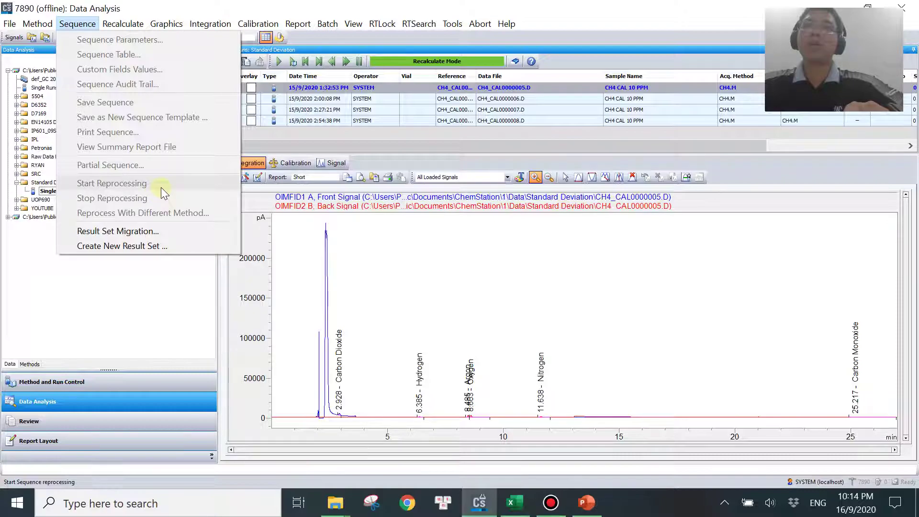
pyautogui.press('Escape')
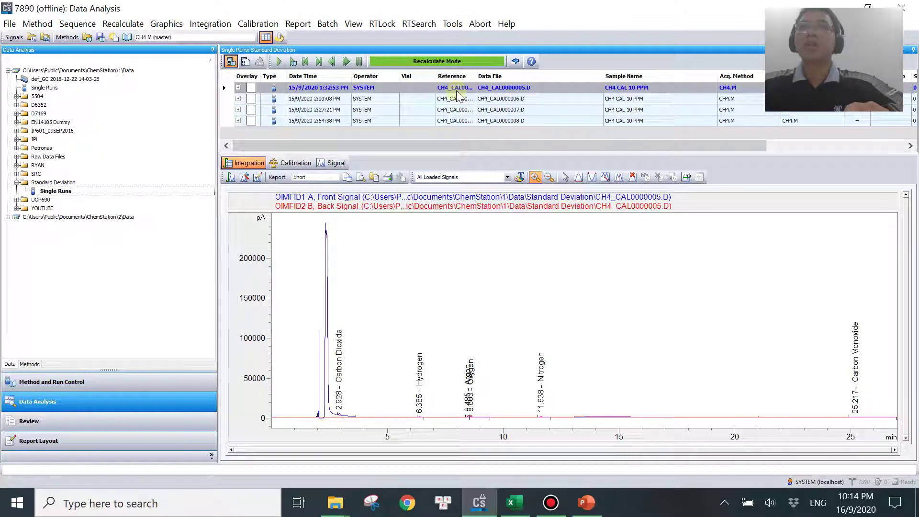
# Select all four CH4 CAL 10 PPM single runs and start creating a new result set from them.
pyautogui.click(457, 92)
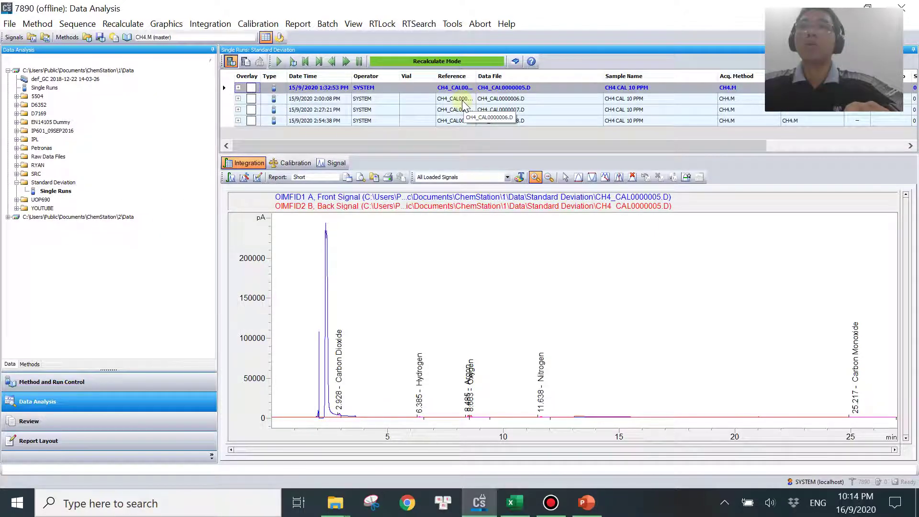
pyautogui.moveTo(457, 89); pyautogui.dragTo(453, 121)
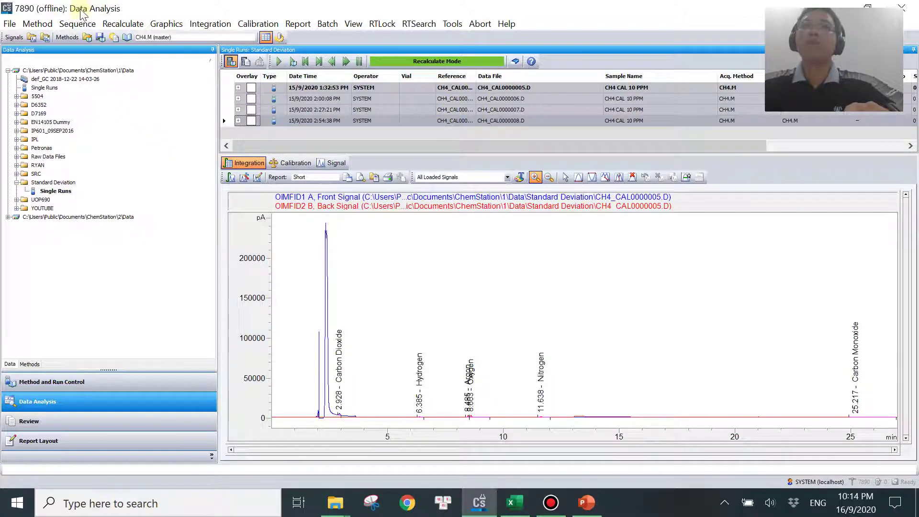
pyautogui.click(78, 24)
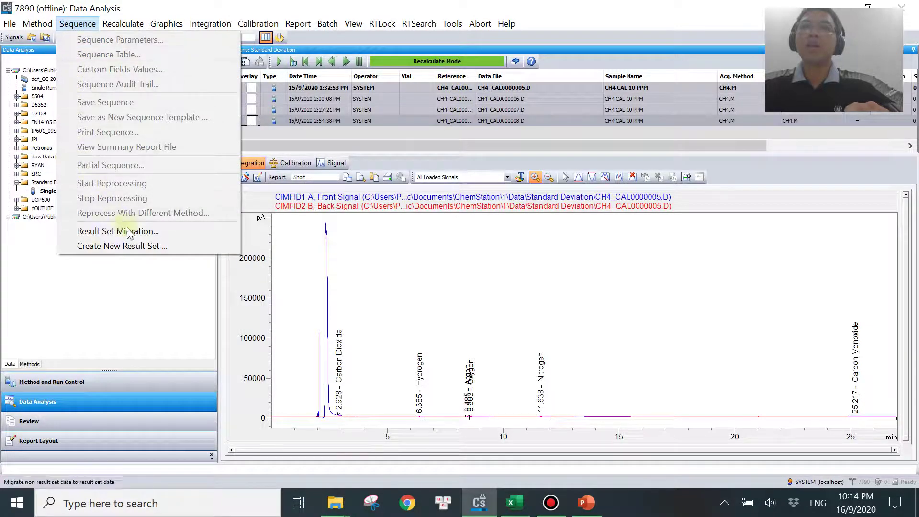
pyautogui.click(153, 248)
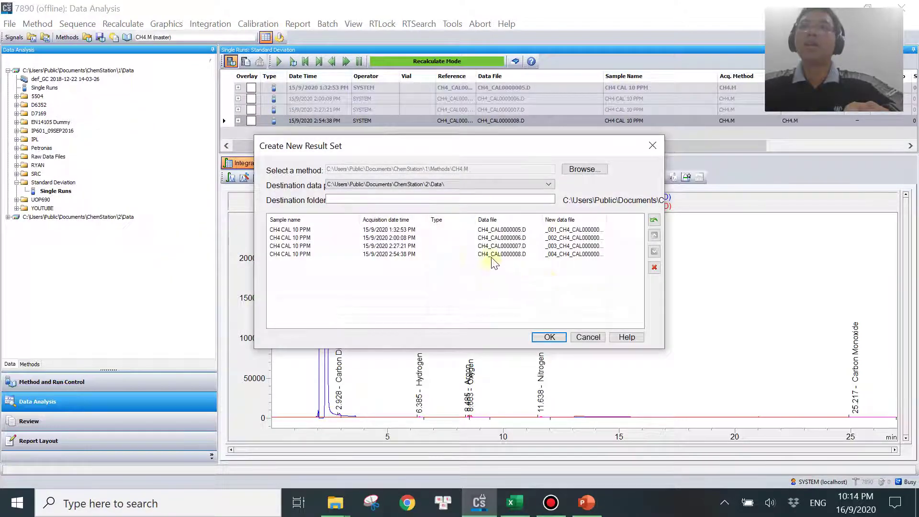
pyautogui.click(575, 173)
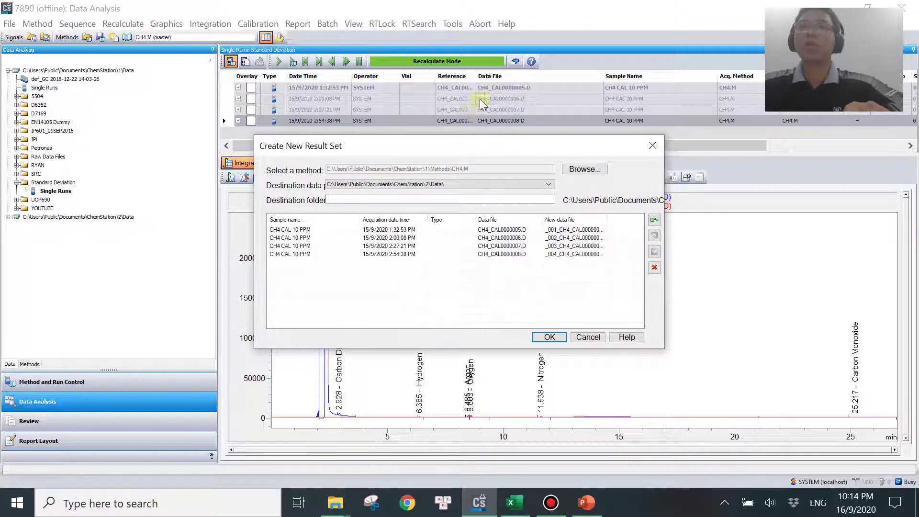
pyautogui.click(580, 169)
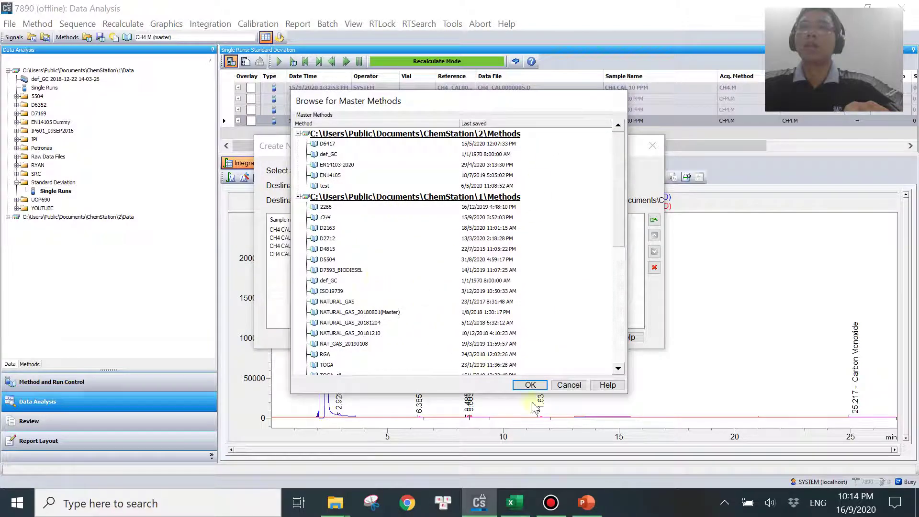
pyautogui.click(567, 385)
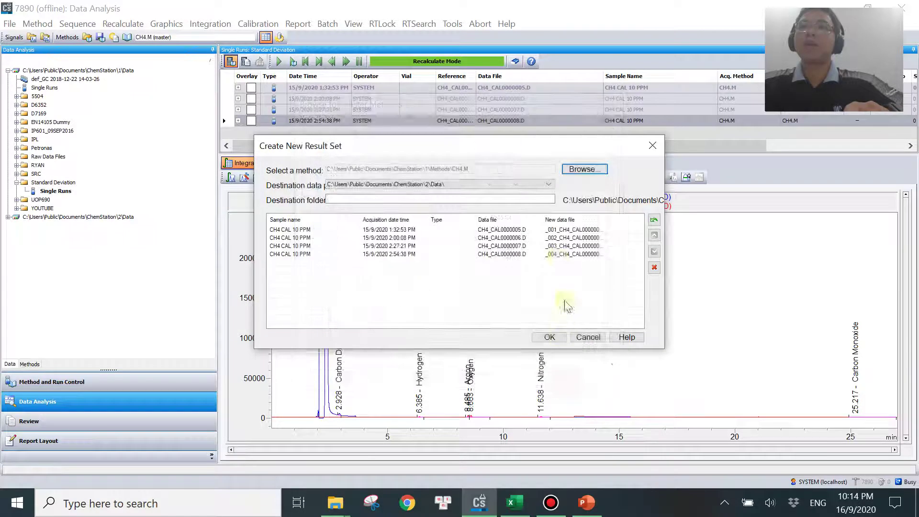
# Name the destination folder SDDEMO, create the result set and load it from the data tree.
pyautogui.click(424, 199)
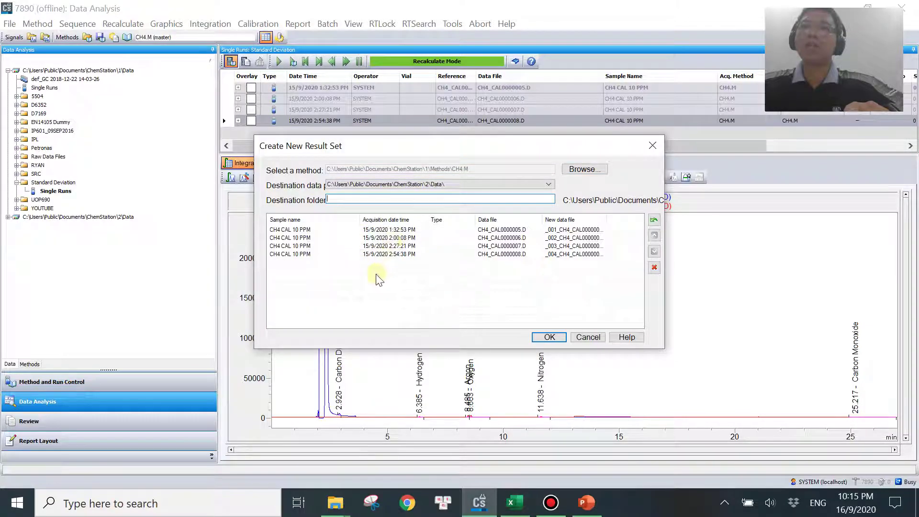
pyautogui.write('SD')
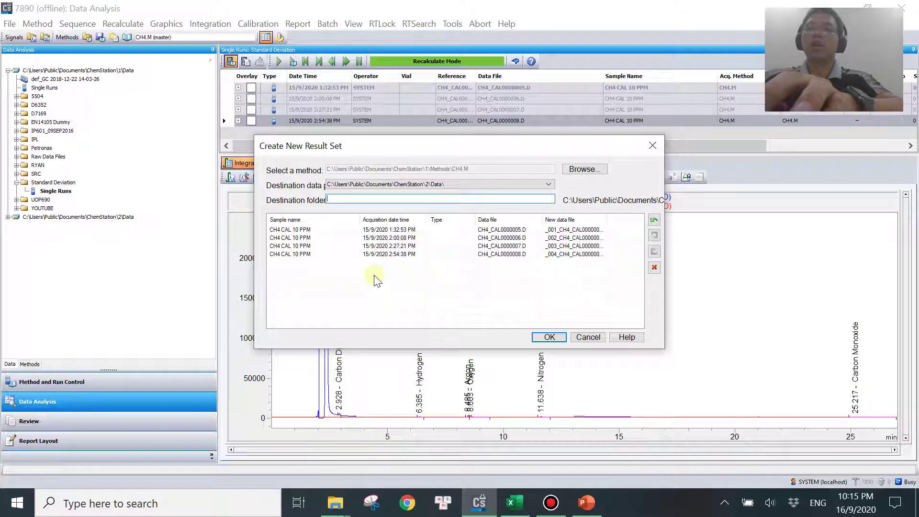
pyautogui.write('DEMO')
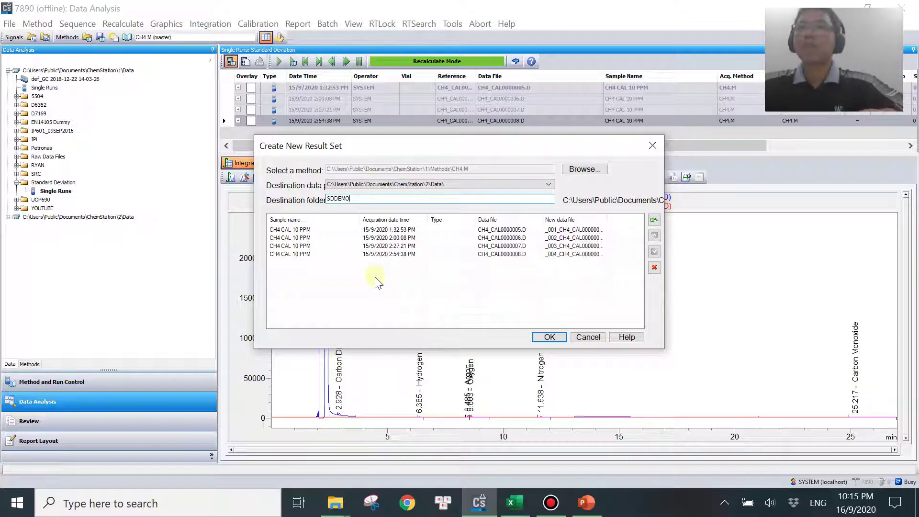
pyautogui.click(549, 336)
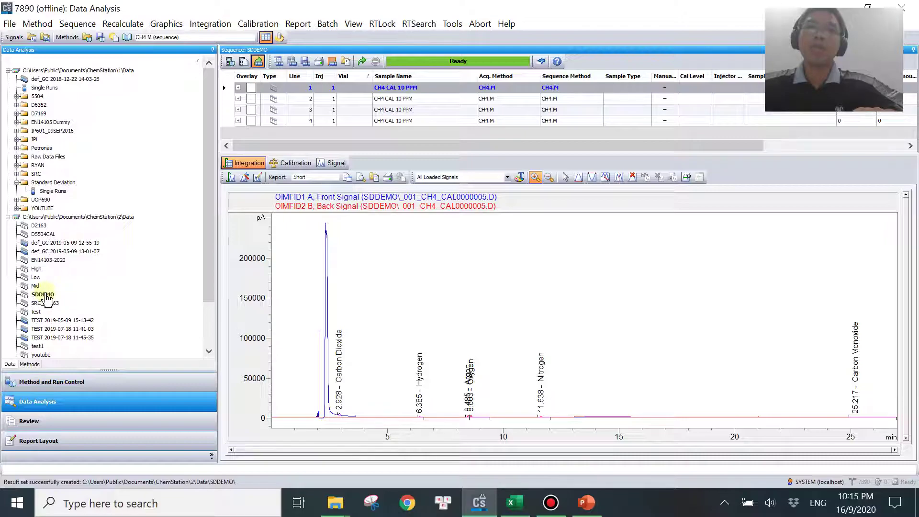
pyautogui.doubleClick(44, 295)
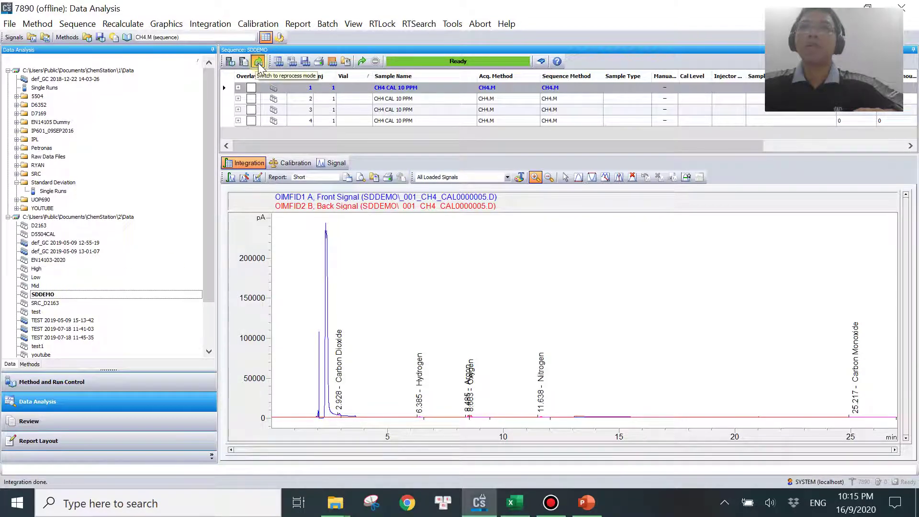
pyautogui.click(77, 23)
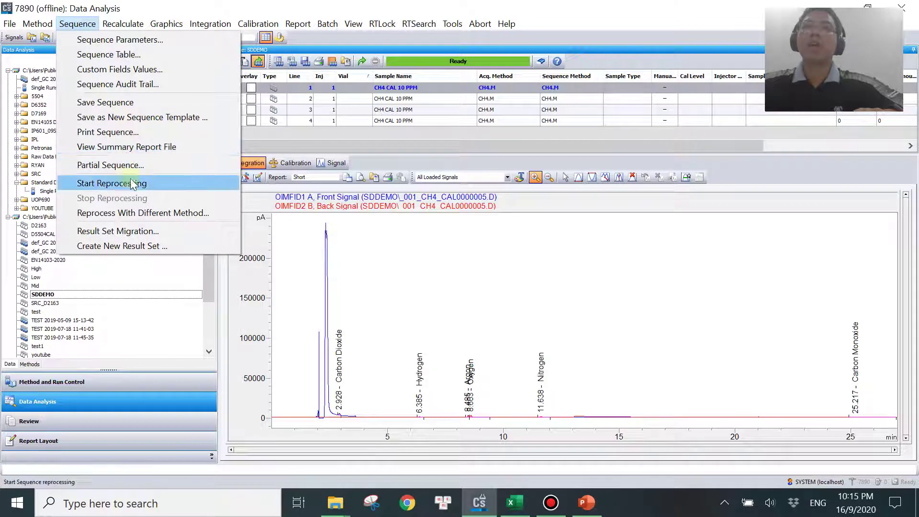
pyautogui.click(352, 149)
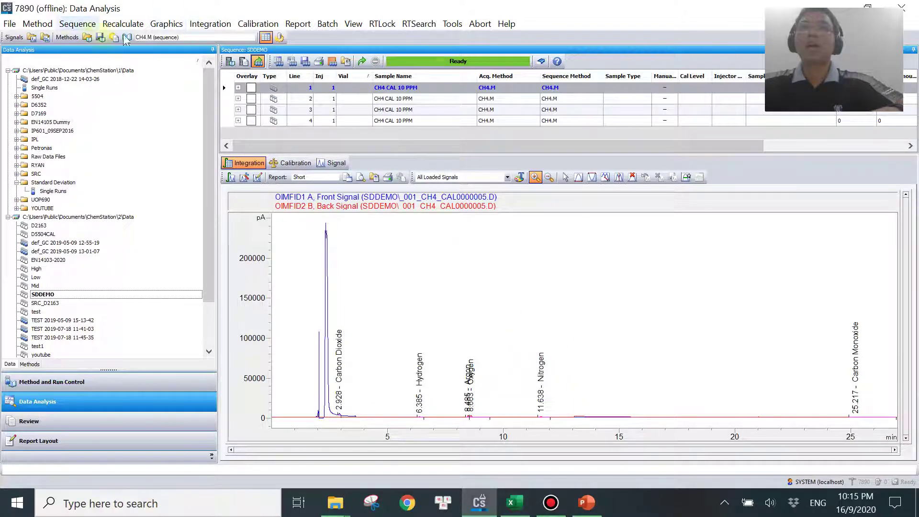
pyautogui.click(77, 24)
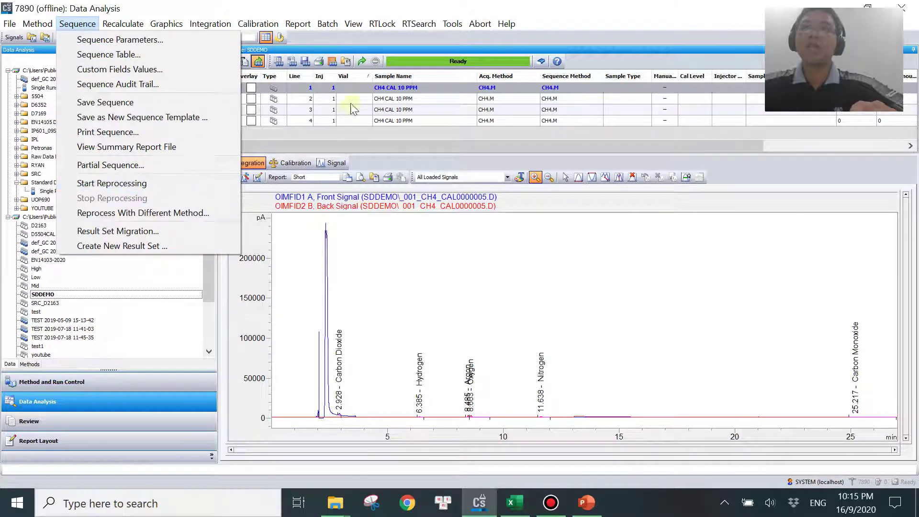
pyautogui.click(365, 52)
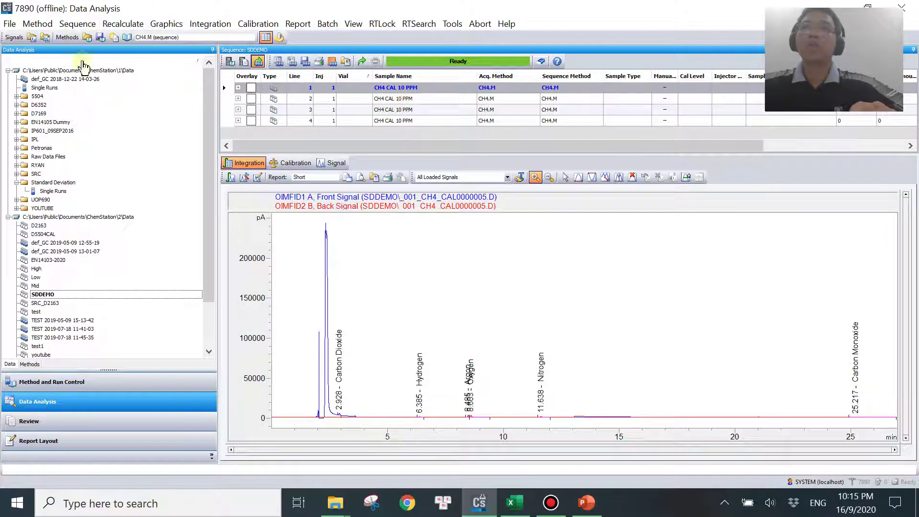
# Run a partial sequence of SDDEMO on runs 2, 3 and 4 only.
pyautogui.click(77, 23)
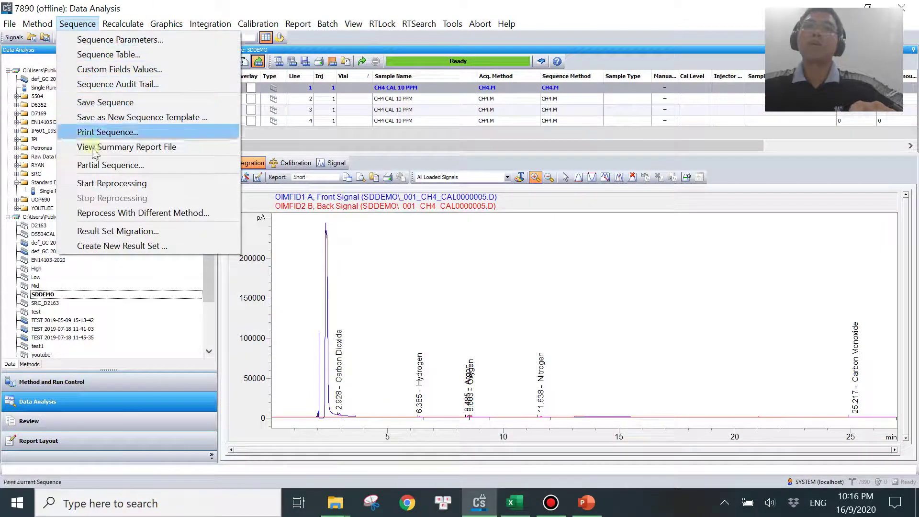
pyautogui.click(96, 165)
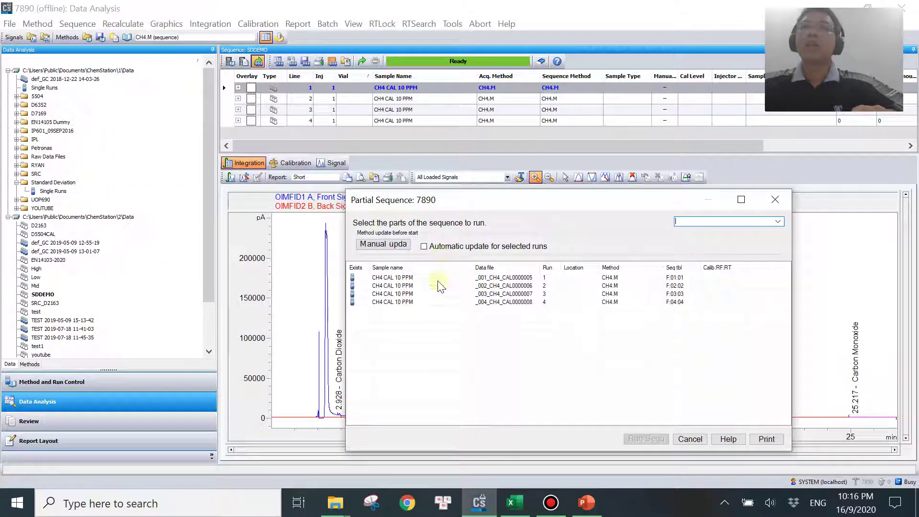
pyautogui.click(436, 277)
pyautogui.keyDown('ctrl'); pyautogui.click(436, 286); pyautogui.keyUp('ctrl')
pyautogui.keyDown('ctrl'); pyautogui.click(436, 294); pyautogui.keyUp('ctrl')
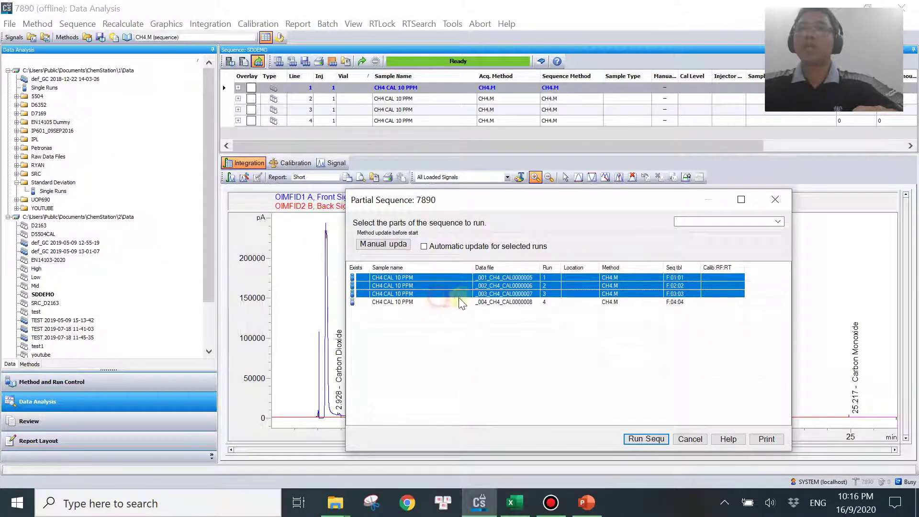
pyautogui.click(489, 286)
pyautogui.keyDown('ctrl'); pyautogui.click(490, 294); pyautogui.keyUp('ctrl')
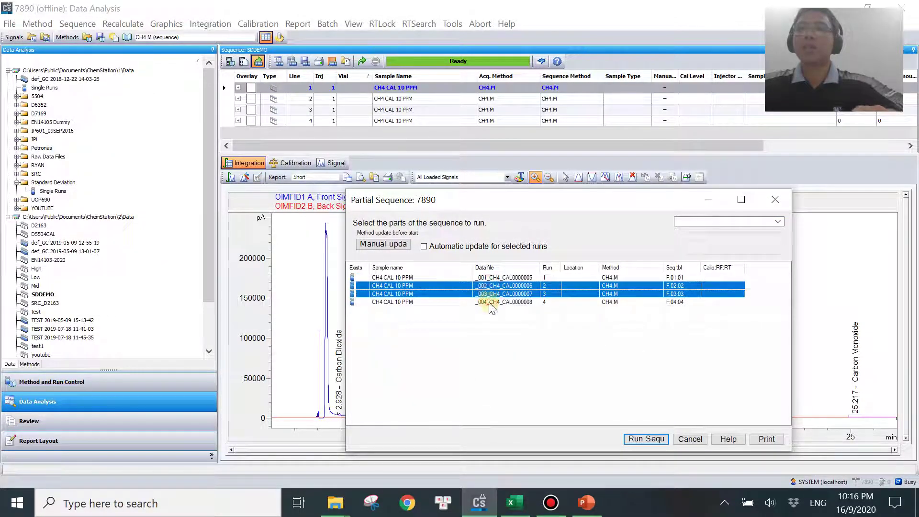
pyautogui.keyDown('ctrl'); pyautogui.click(491, 301); pyautogui.keyUp('ctrl')
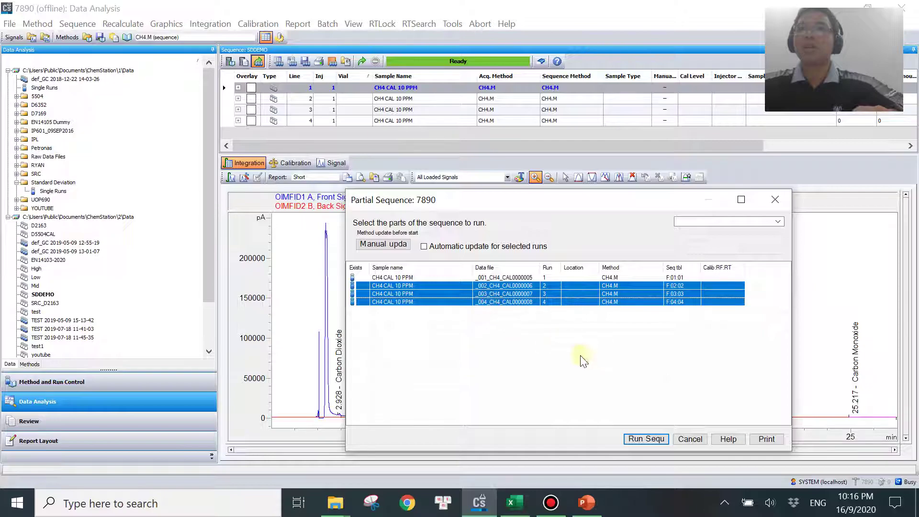
pyautogui.click(649, 439)
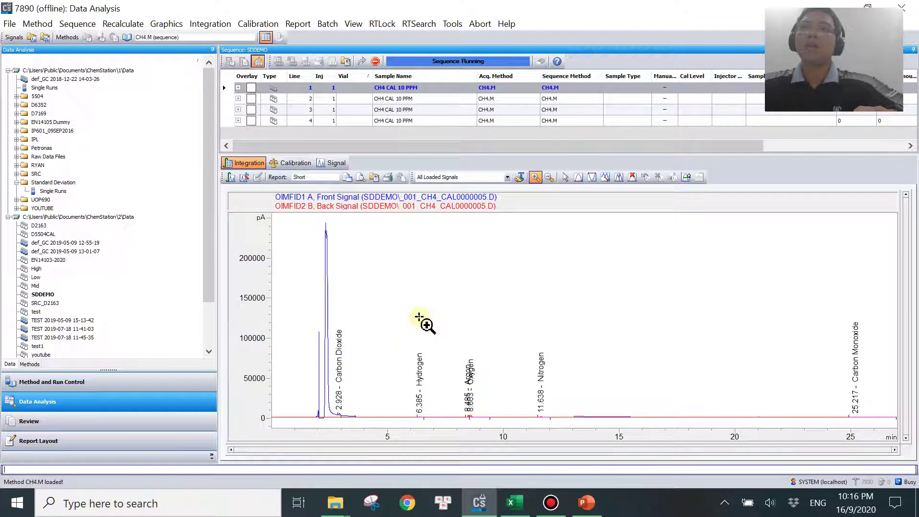
# Switch to File Explorer and open the SDDEMO folder under ChemStation\2\Data to check for a report file.
pyautogui.click(335, 502)
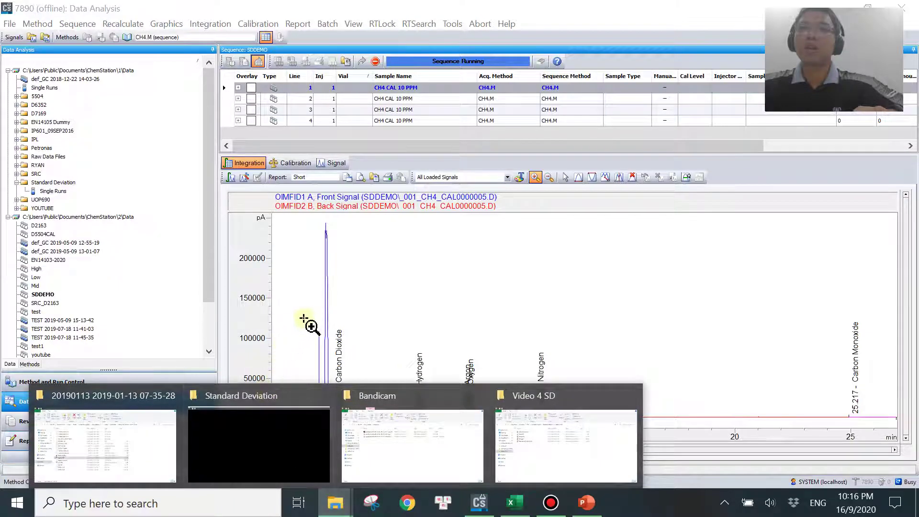
pyautogui.click(261, 441)
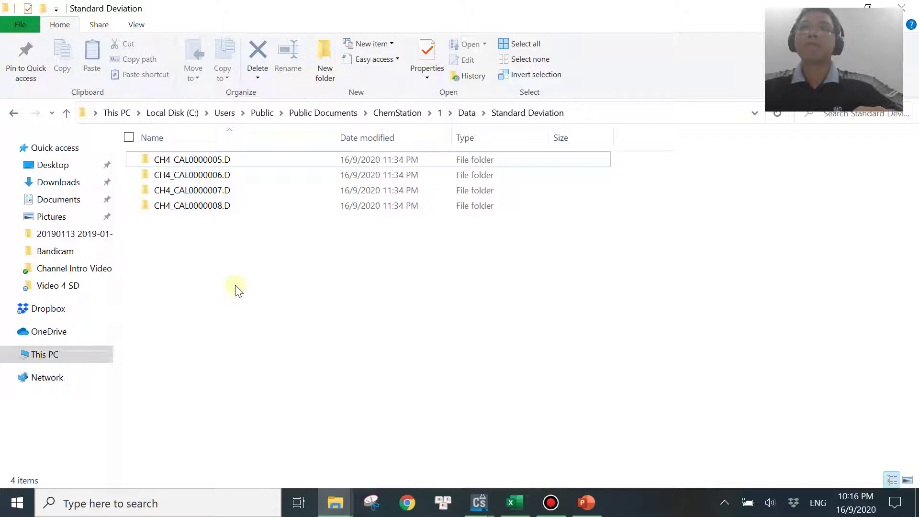
pyautogui.click(403, 114)
pyautogui.doubleClick(184, 176)
pyautogui.doubleClick(199, 160)
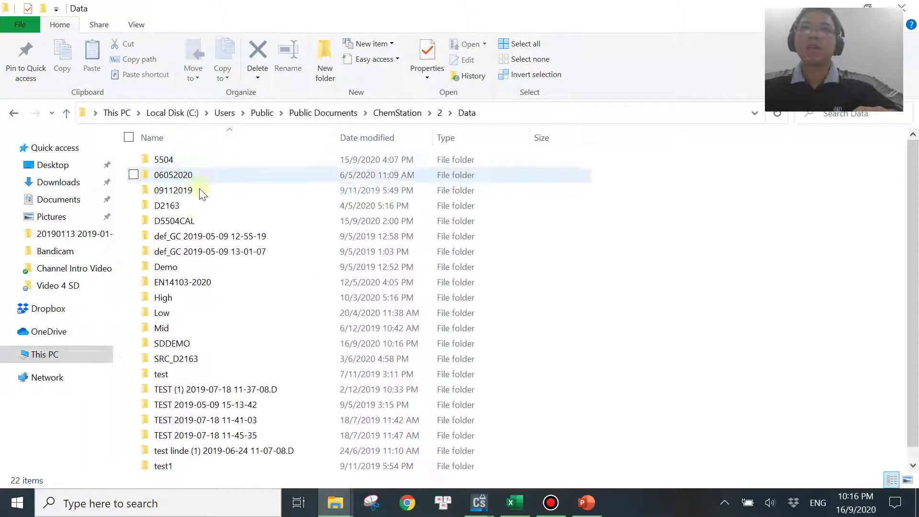
pyautogui.doubleClick(200, 344)
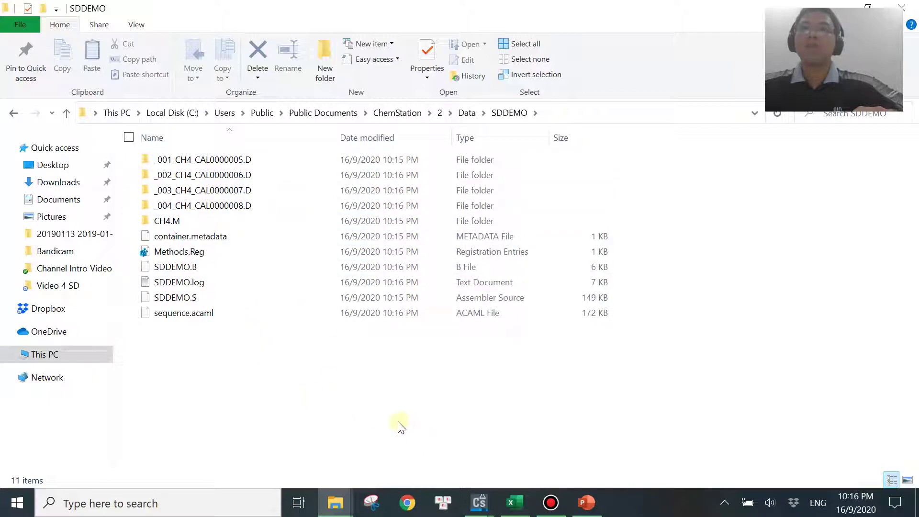
# Switch back to ChemStation and close the report preview of the line 4 run.
pyautogui.moveTo(479, 501)
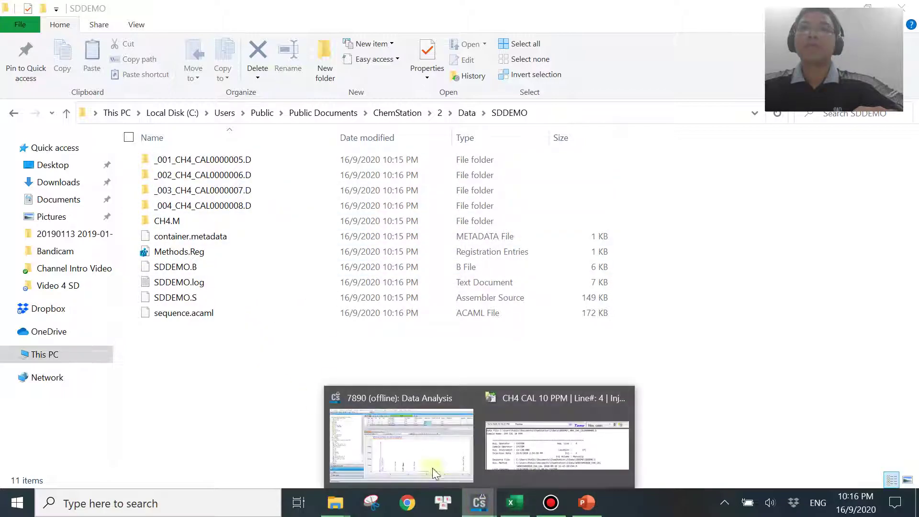
pyautogui.click(568, 442)
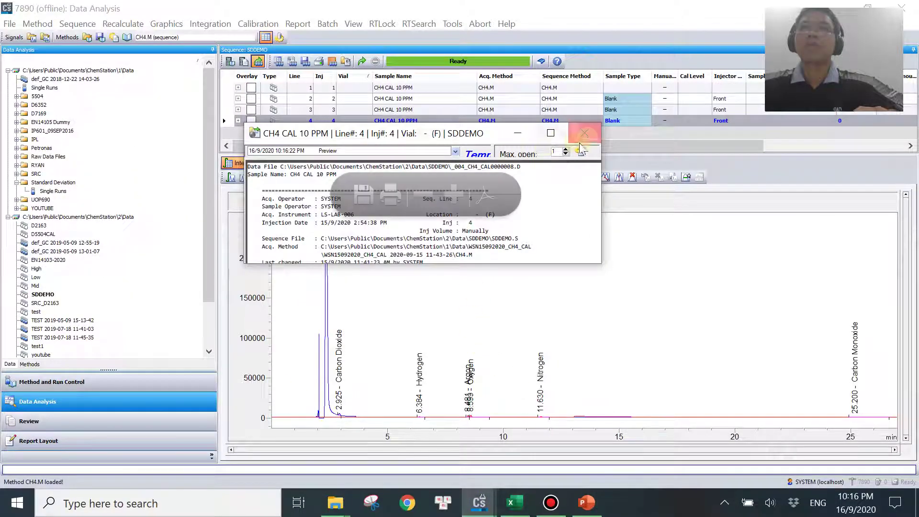
pyautogui.click(585, 133)
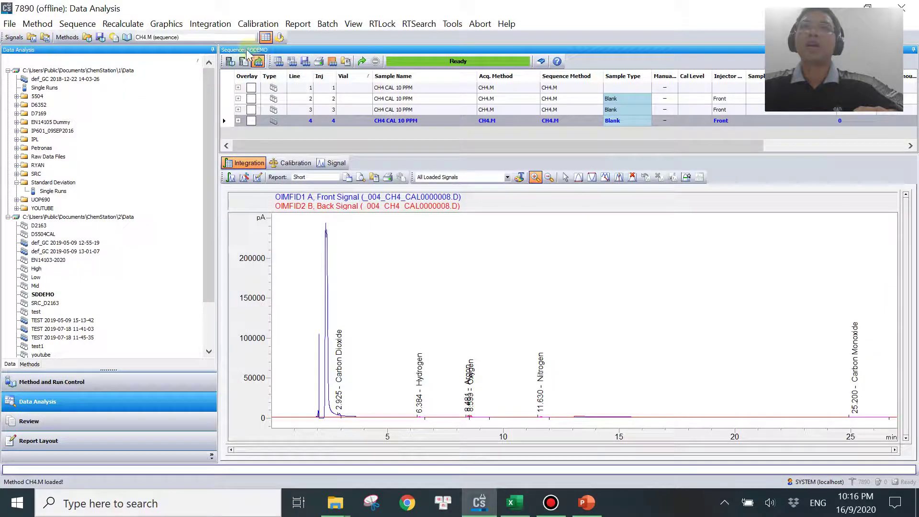
# Enable the classic sequence summary report for SDDEMO with only Statistics sample runs activated in the Extended Statistics style.
pyautogui.click(69, 23)
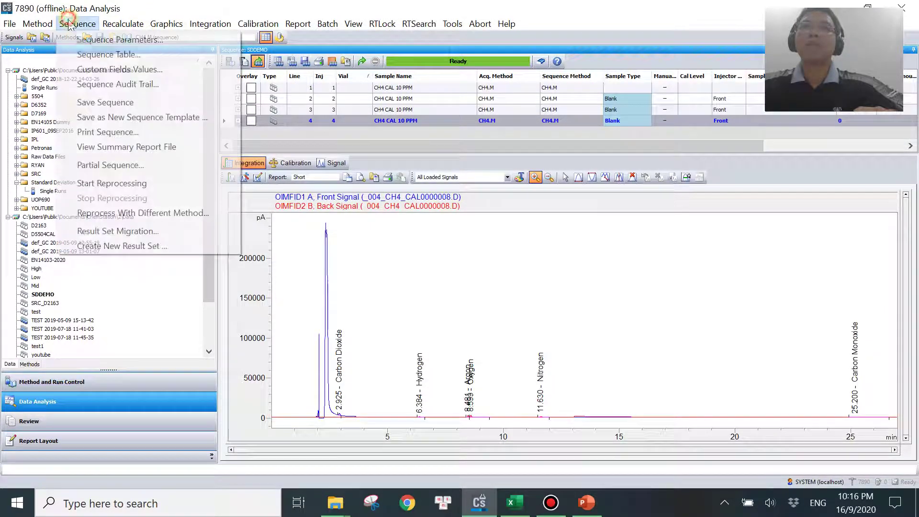
pyautogui.click(102, 43)
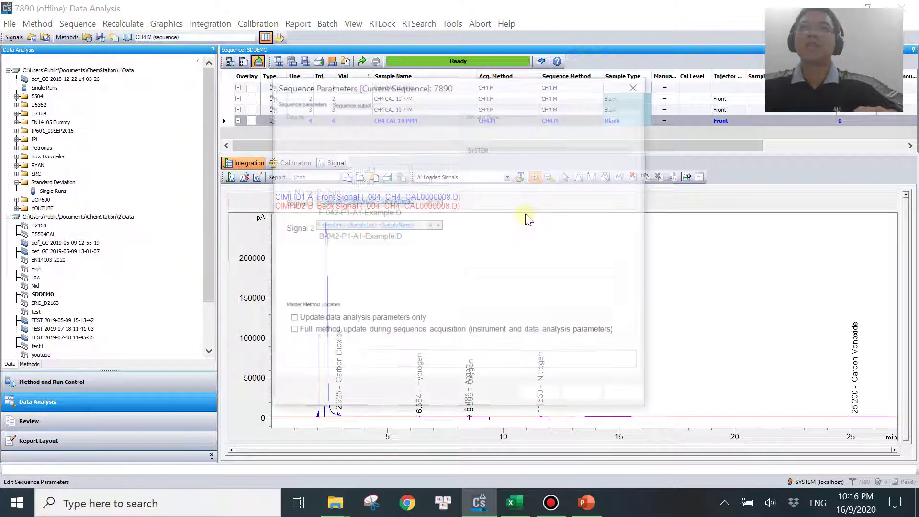
pyautogui.click(347, 104)
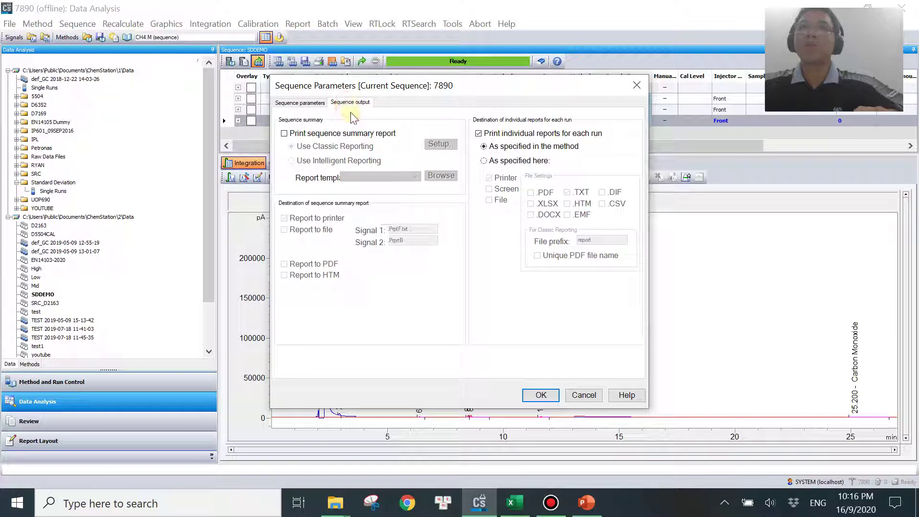
pyautogui.click(326, 133)
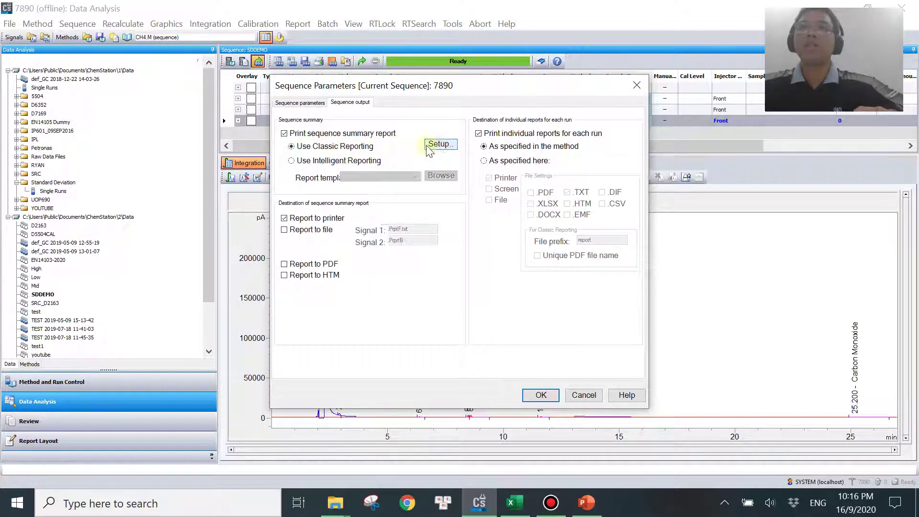
pyautogui.click(443, 145)
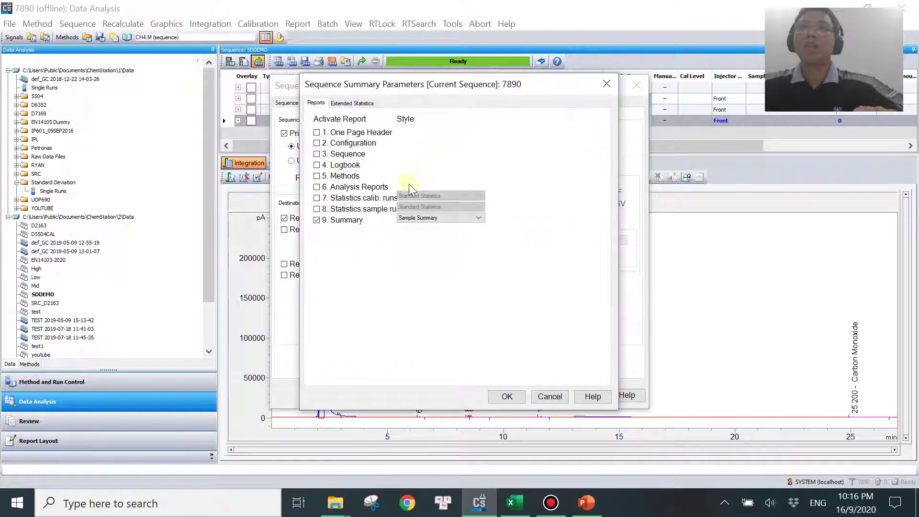
pyautogui.click(316, 209)
pyautogui.click(317, 220)
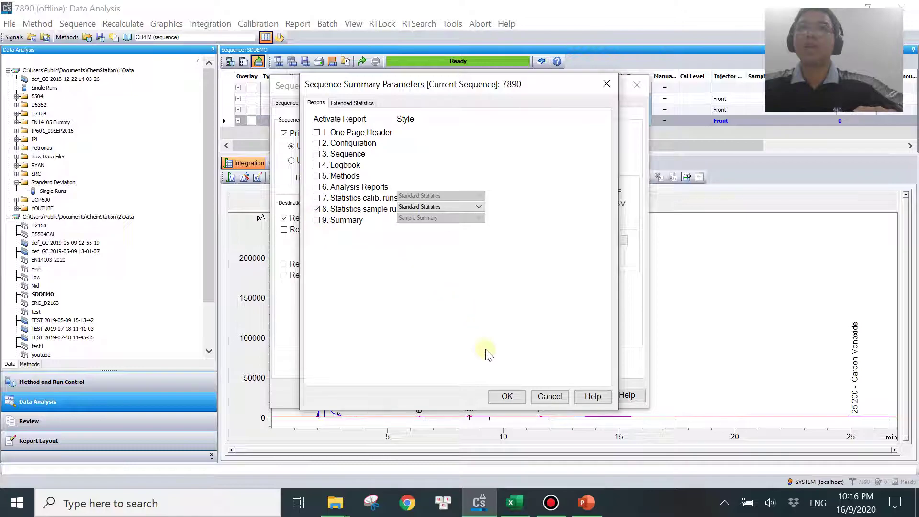
pyautogui.click(447, 207)
pyautogui.click(443, 223)
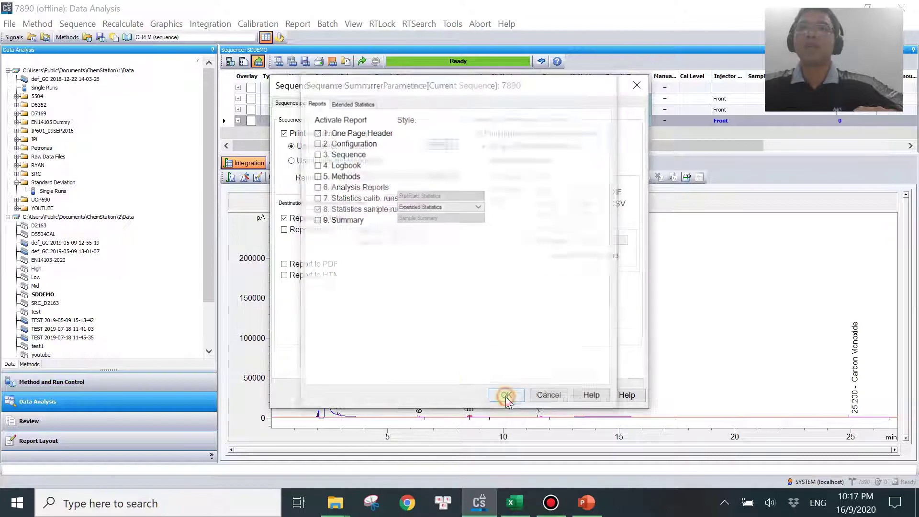
pyautogui.click(506, 396)
# Output the sequence summary report to PDF instead of the printer and name the Signal 1 report file MySD.
pyautogui.click(304, 218)
pyautogui.click(304, 267)
pyautogui.doubleClick(424, 229)
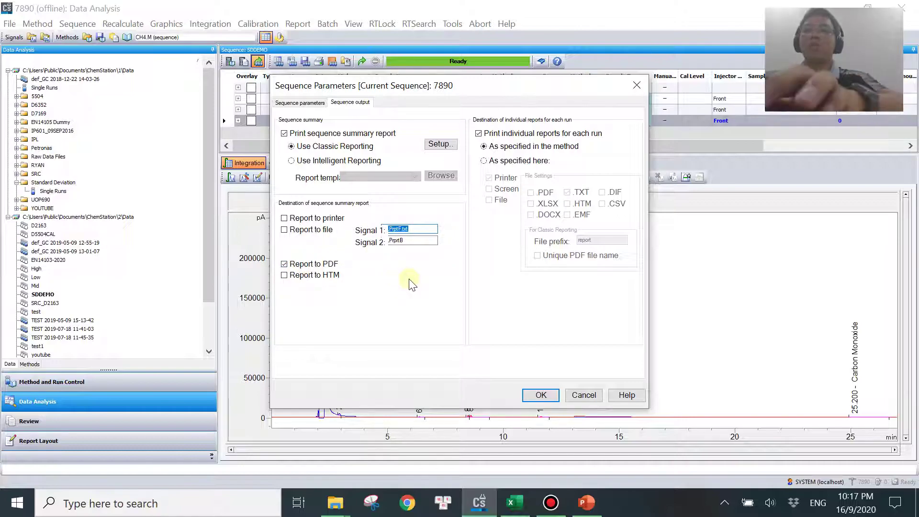
pyautogui.write('SD')
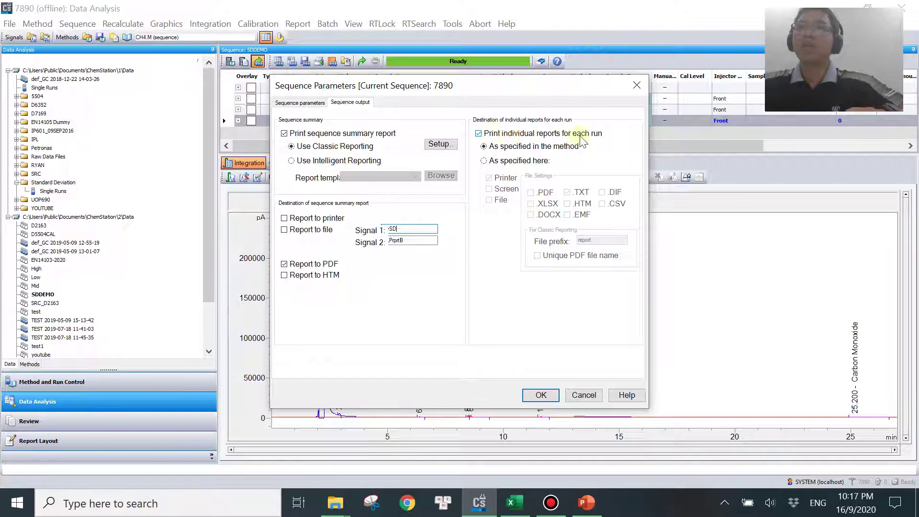
# Turn off individual reports for each run, accept the sequence parameters and save the SDDEMO sequence.
pyautogui.click(492, 134)
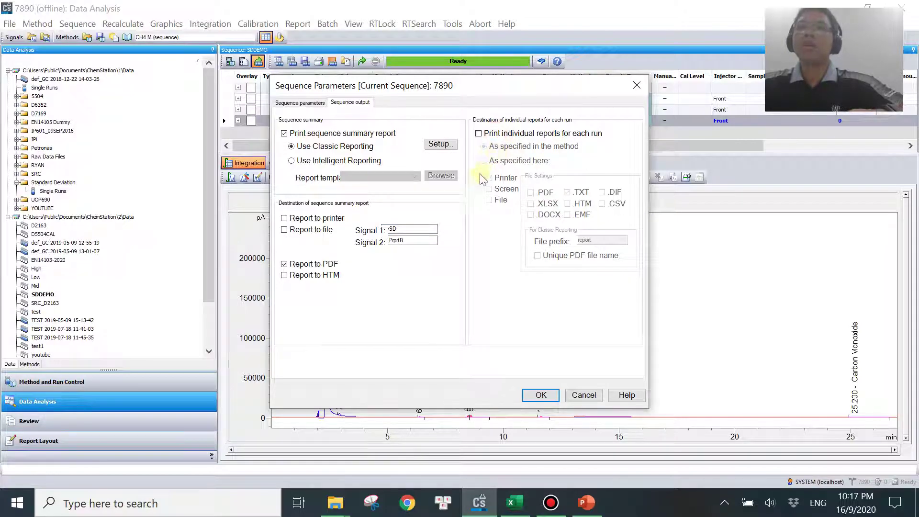
pyautogui.click(541, 395)
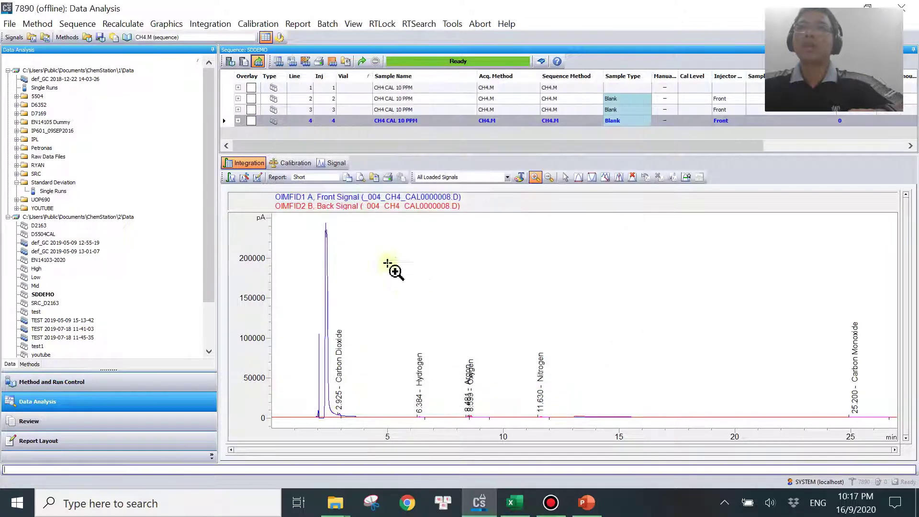
pyautogui.click(305, 61)
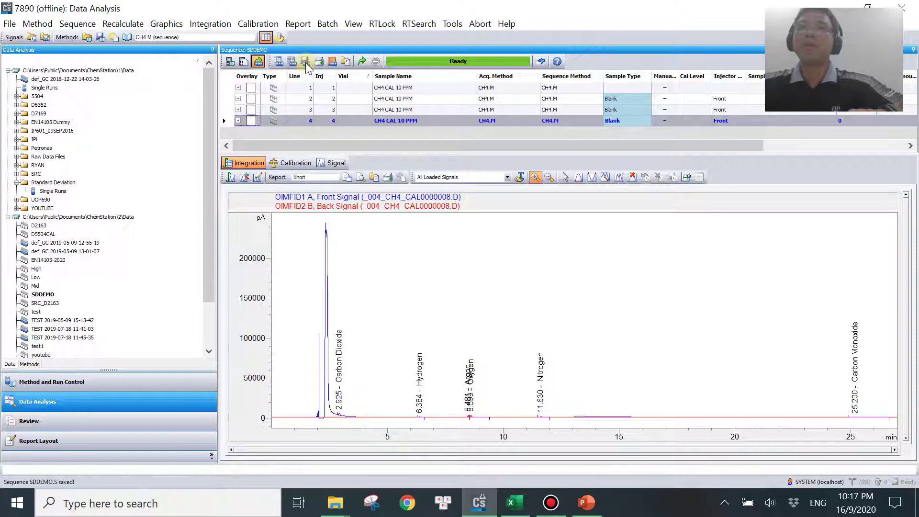
# Run a partial sequence of SDDEMO covering runs 2, 3 and 4 to produce the statistics report.
pyautogui.click(78, 24)
pyautogui.click(100, 164)
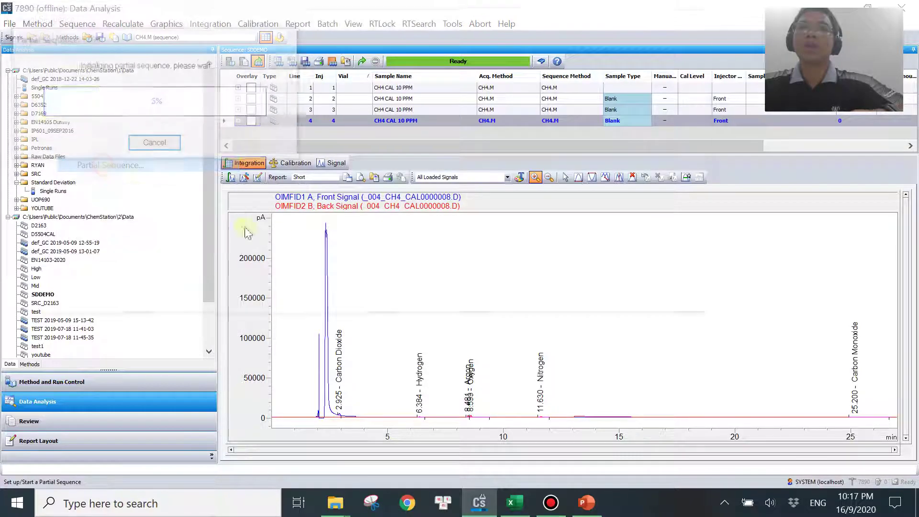
pyautogui.moveTo(499, 287); pyautogui.dragTo(541, 321)
pyautogui.click(646, 438)
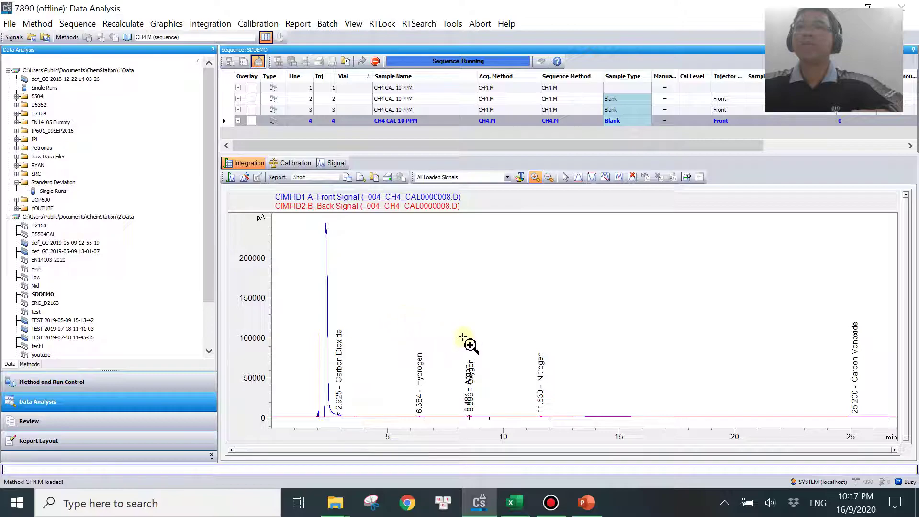
# Switch to the SDDEMO folder in File Explorer, open MySD.PDF and maximize the report window.
pyautogui.moveTo(335, 502)
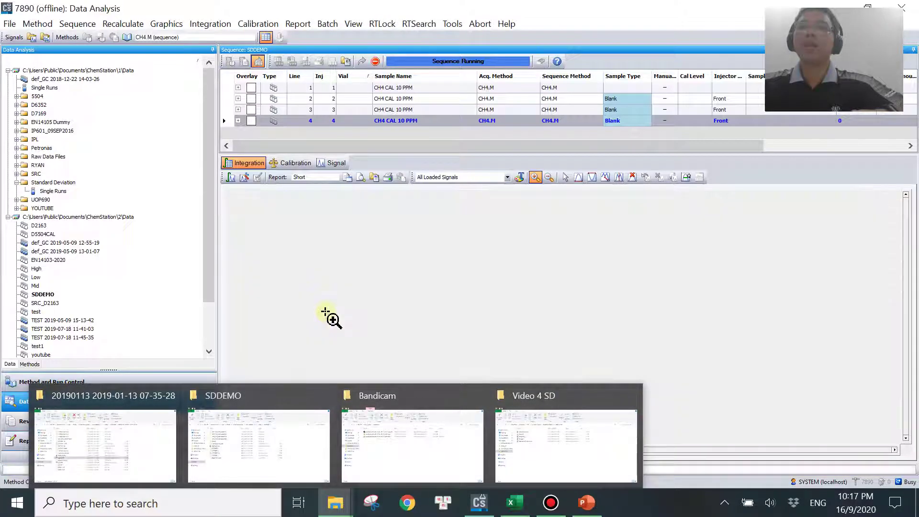
pyautogui.click(261, 437)
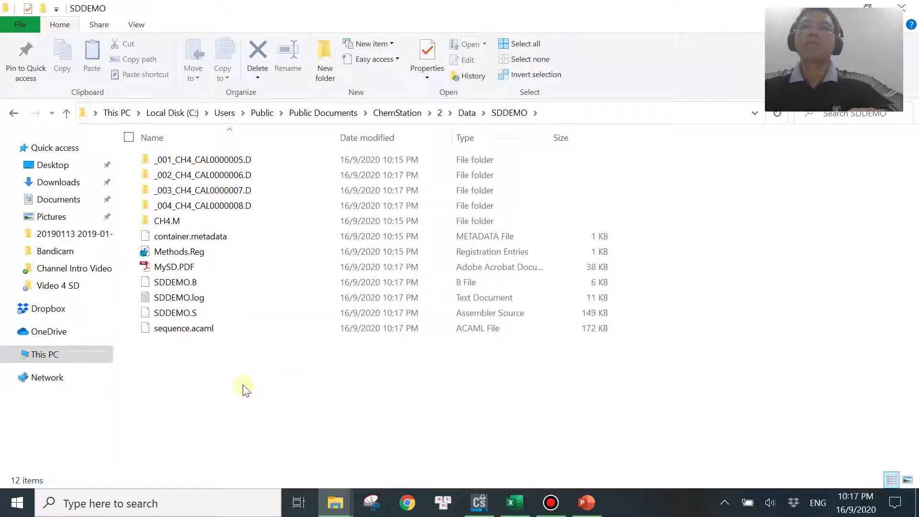
pyautogui.doubleClick(217, 268)
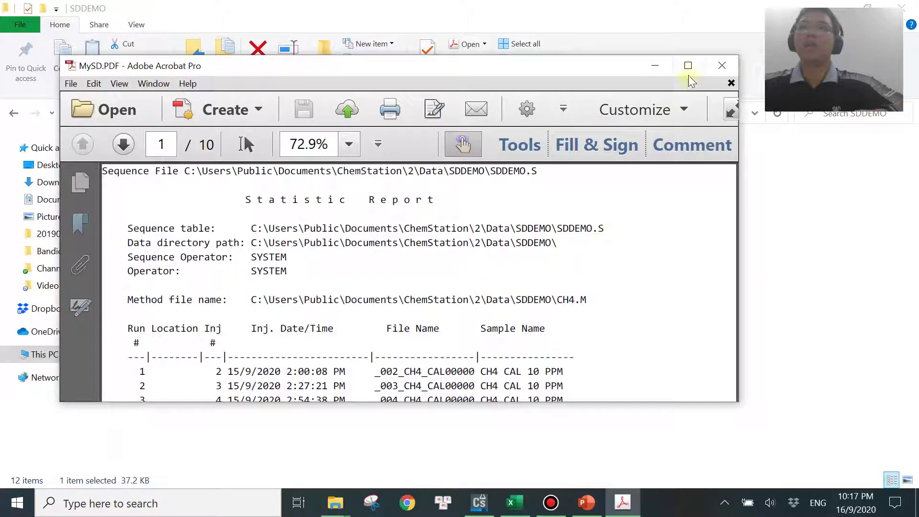
pyautogui.click(688, 65)
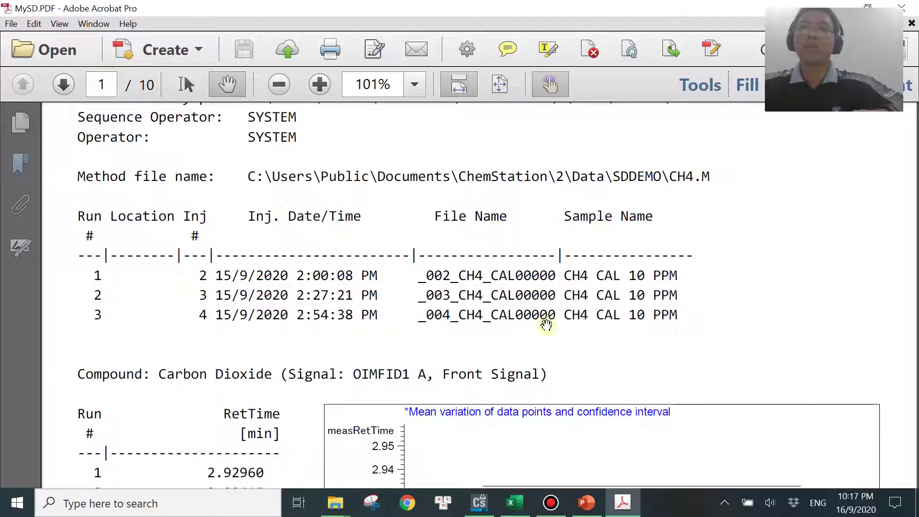
# Examine the run list, S.D., RSD and confidence interval charts on the report's first pages, and switch back to ChemStation.
pyautogui.scroll(-5, 670, 351)
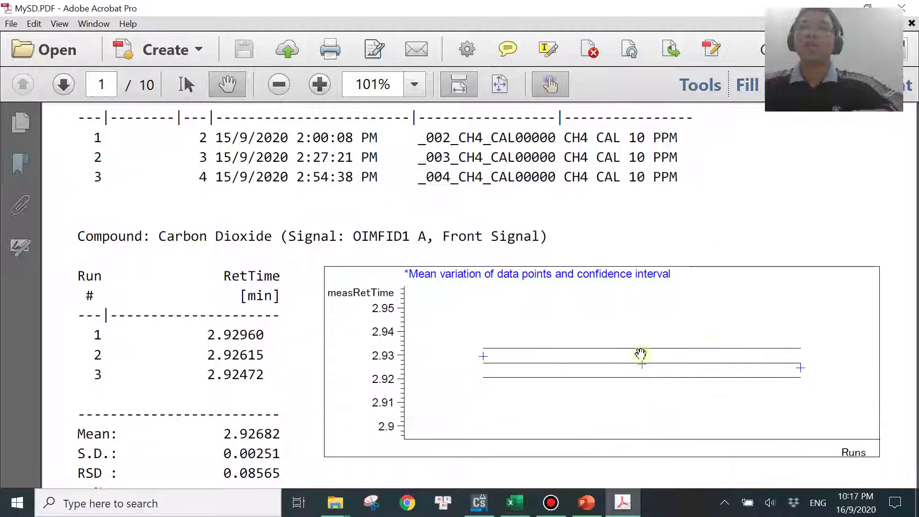
pyautogui.keyDown('ctrl'); pyautogui.scroll(-1, 485, 377); pyautogui.keyUp('ctrl')
pyautogui.moveTo(582, 375); pyautogui.dragTo(548, 267)
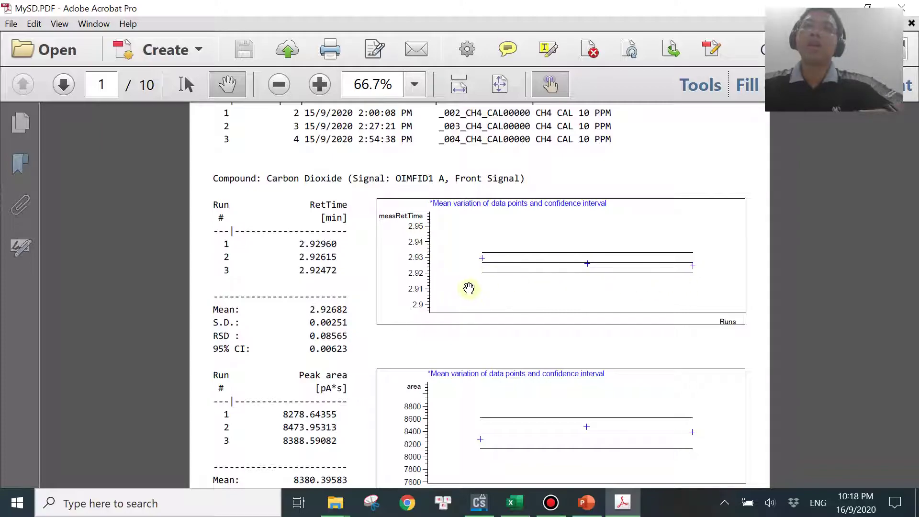
pyautogui.scroll(-3, 468, 288)
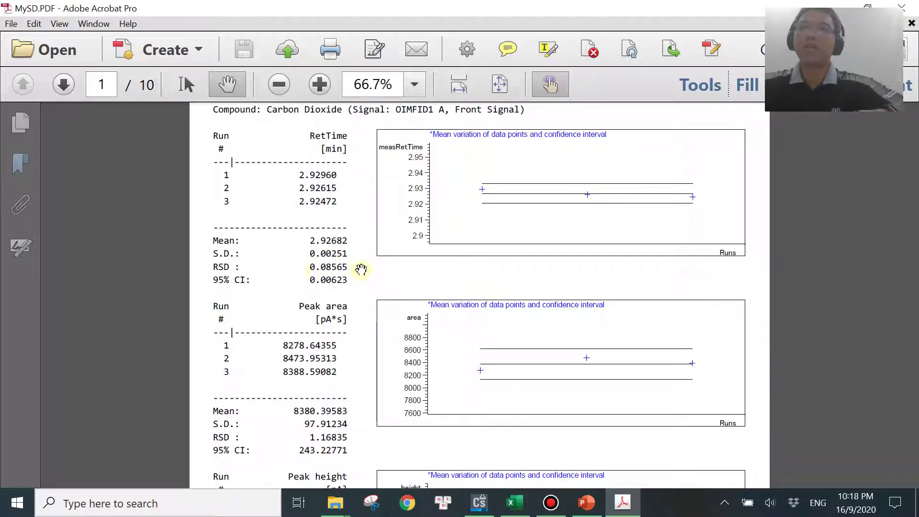
pyautogui.hotkey('ctrl', '0')
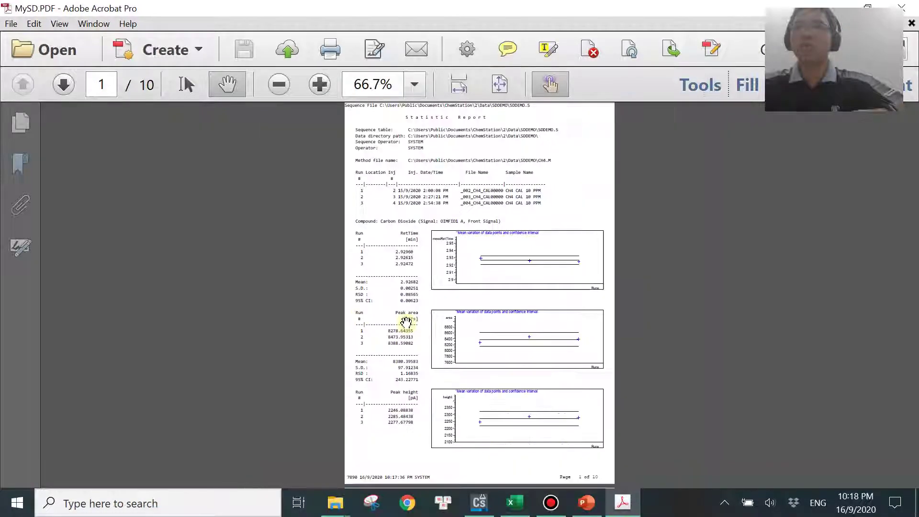
pyautogui.scroll(2, 518, 328)
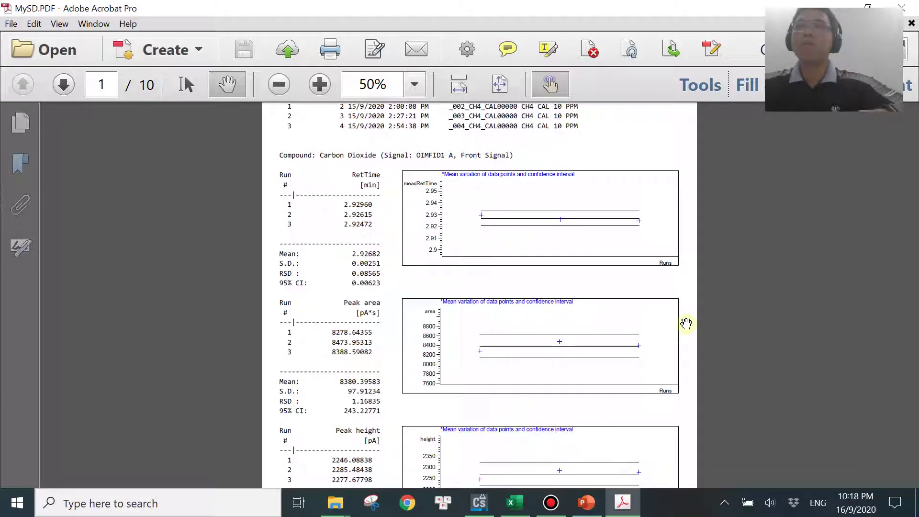
pyautogui.scroll(-3, 685, 323)
pyautogui.scroll(-10, 685, 324)
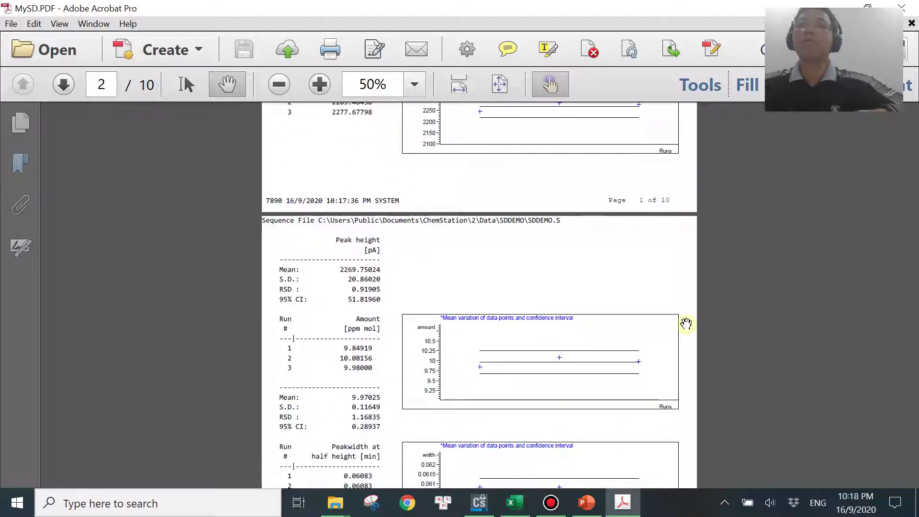
pyautogui.scroll(-9, 687, 322)
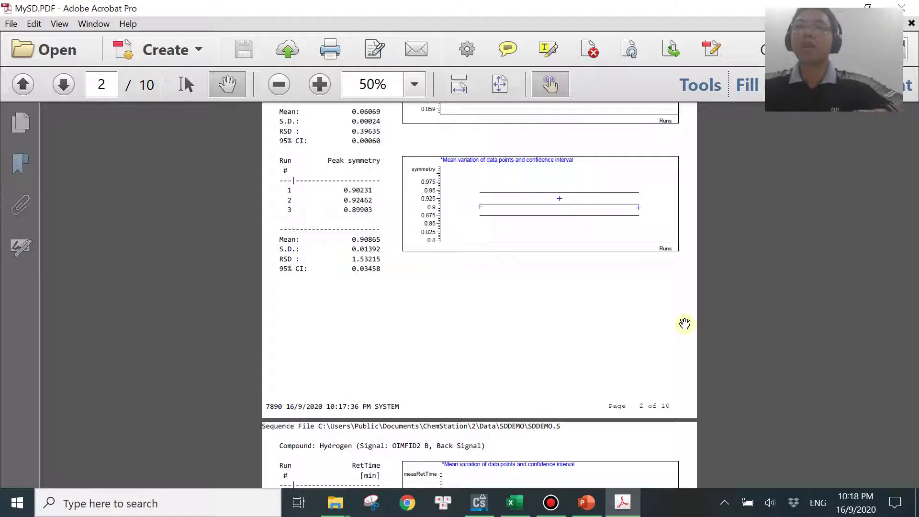
pyautogui.click(478, 503)
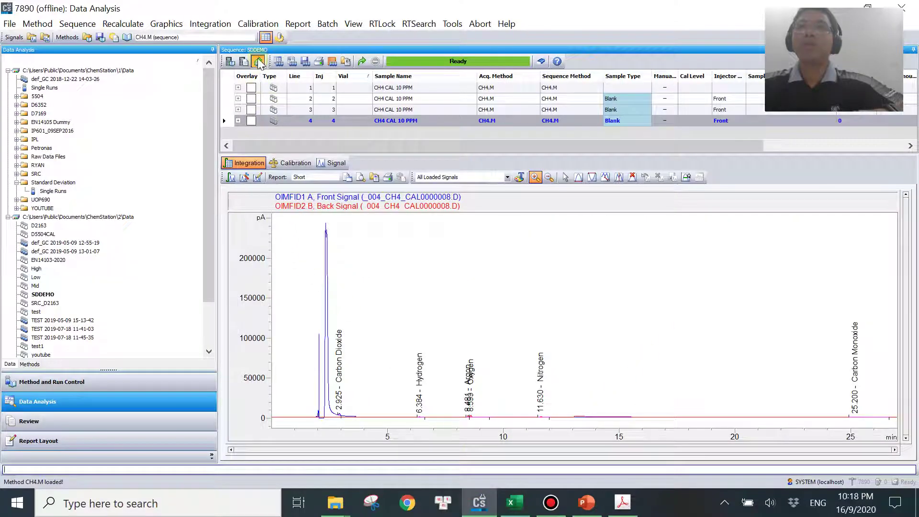